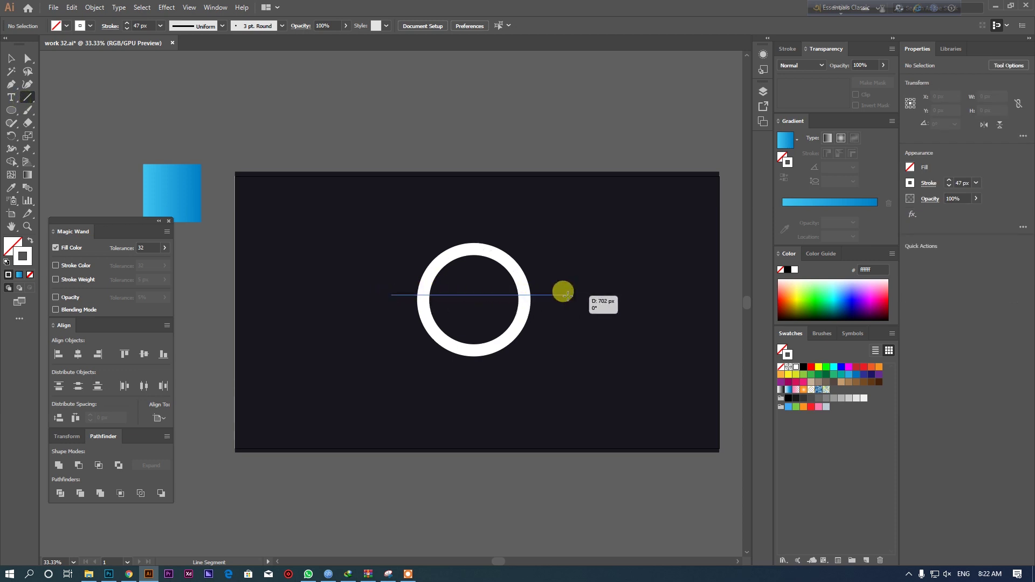
Copy the horizontal bar 69 px straight down and select both bars.
{"action": "left_click", "coordinate": [13, 59]}
{"action": "scroll", "coordinate": [490, 273], "scroll_direction": "up", "scroll_amount": 2}
{"action": "left_click_drag", "start_coordinate": [492, 316], "coordinate": [495, 353]}
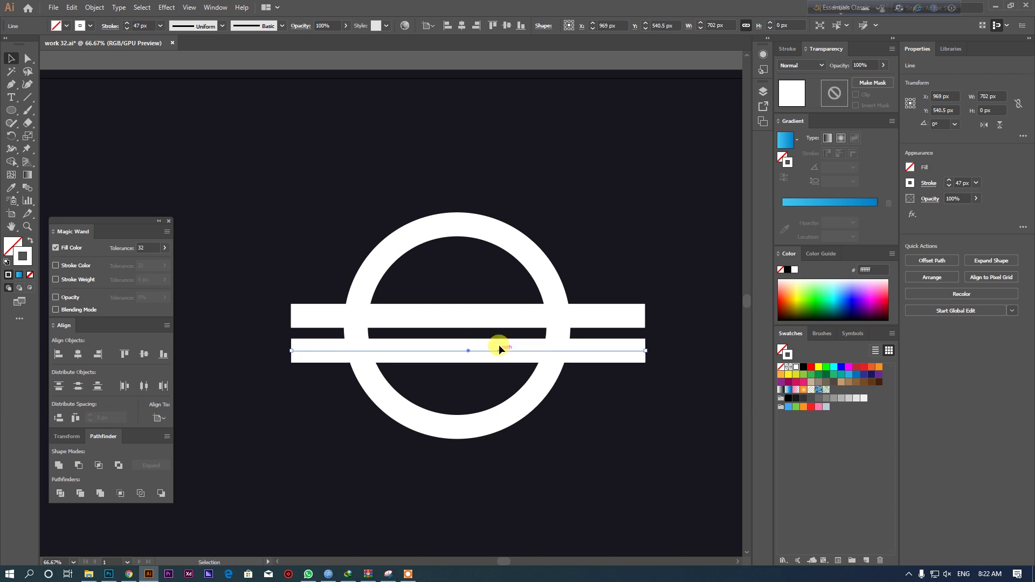
{"action": "left_click", "coordinate": [493, 317], "text": "shift"}
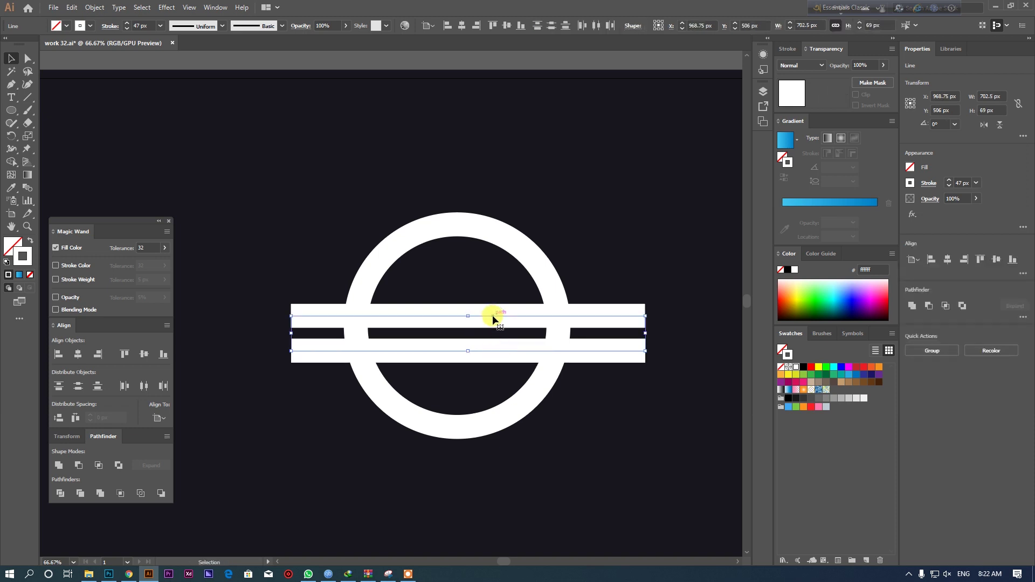
Select the left end points of both bars with Direct Selection.
{"action": "key", "text": "a"}
{"action": "left_click_drag", "start_coordinate": [275, 300], "coordinate": [314, 385]}
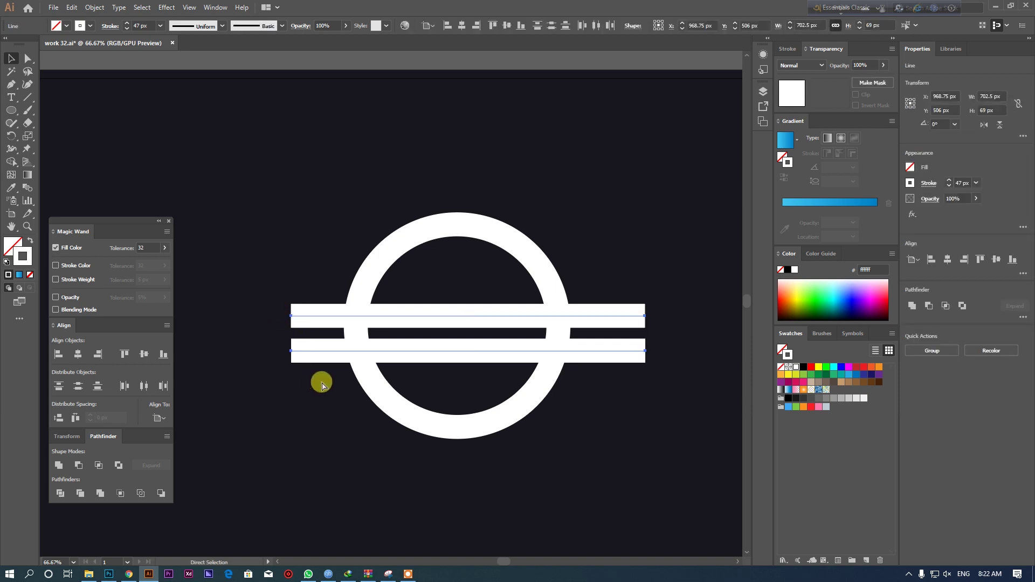
{"action": "left_click", "coordinate": [210, 208]}
{"action": "left_click", "coordinate": [7, 56]}
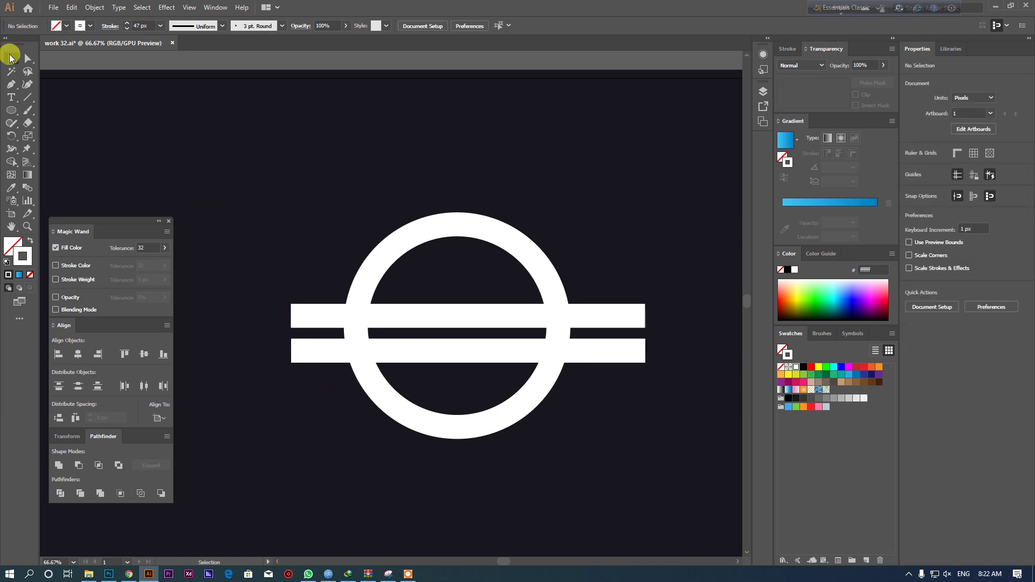
{"action": "key", "text": "a"}
{"action": "left_click_drag", "start_coordinate": [268, 294], "coordinate": [312, 371]}
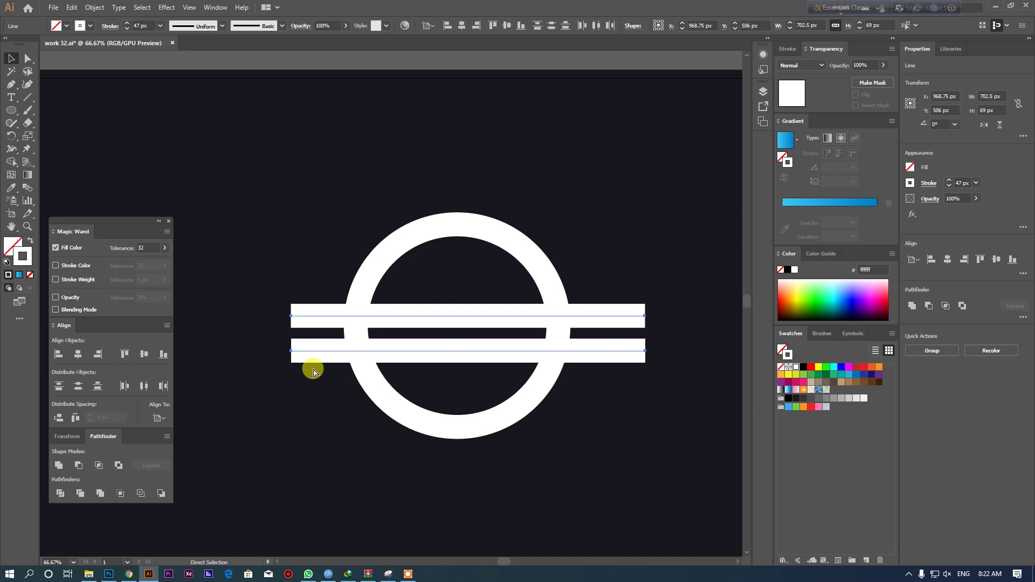
{"action": "key", "text": "v"}
Centre both bars horizontally and vertically on the ring, using the ring as key object.
{"action": "left_click", "coordinate": [457, 226], "text": "shift"}
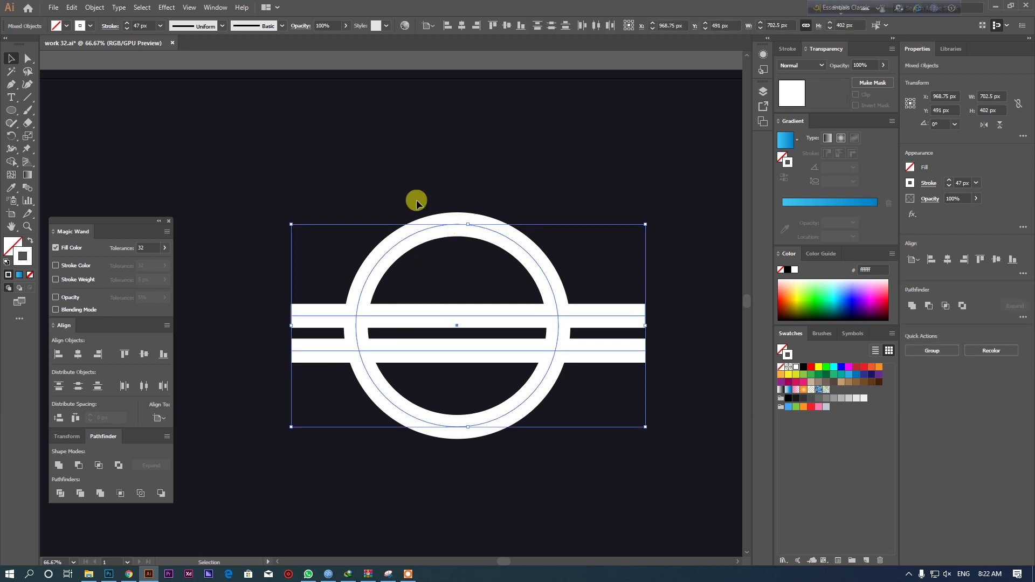
{"action": "left_click", "coordinate": [516, 245]}
{"action": "left_click", "coordinate": [463, 25]}
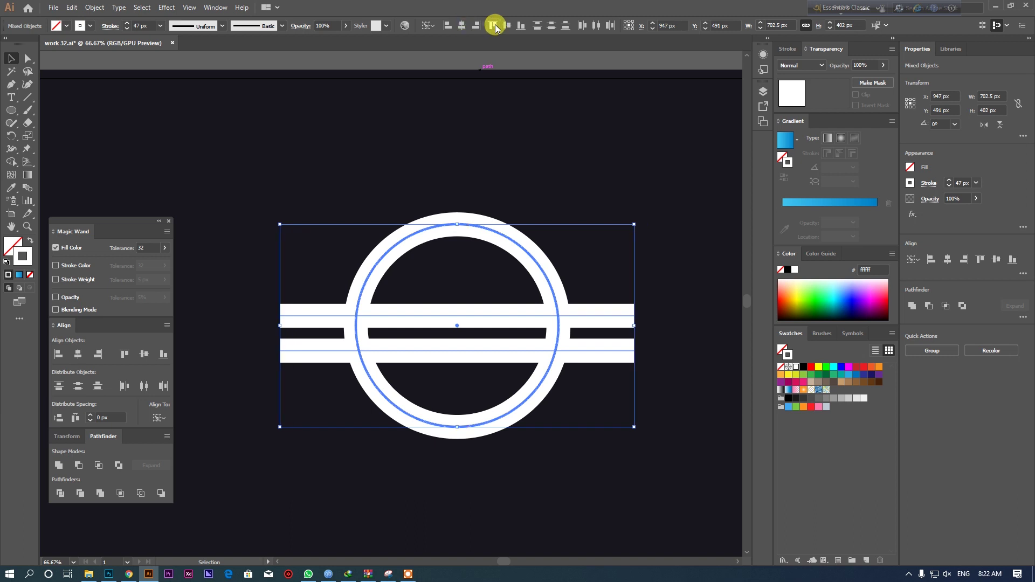
{"action": "left_click", "coordinate": [506, 26]}
{"action": "left_click", "coordinate": [460, 128]}
{"action": "left_click_drag", "start_coordinate": [308, 209], "coordinate": [586, 434]}
{"action": "left_click", "coordinate": [586, 436]}
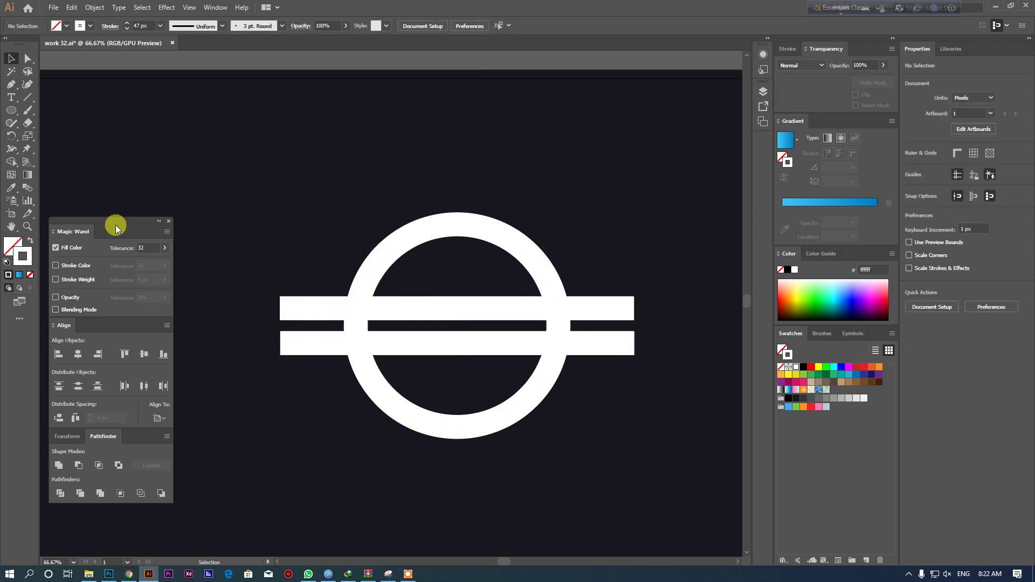
Draw a vertical line down from the ring's top through both horizontal bars.
{"action": "left_click", "coordinate": [23, 96]}
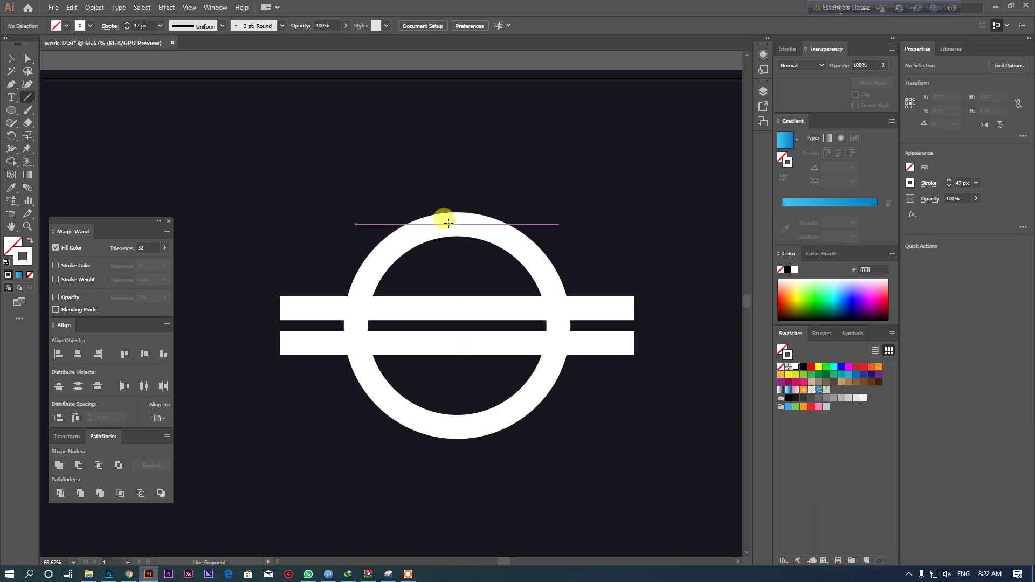
{"action": "left_click_drag", "start_coordinate": [457, 223], "coordinate": [457, 516]}
{"action": "left_click", "coordinate": [11, 56]}
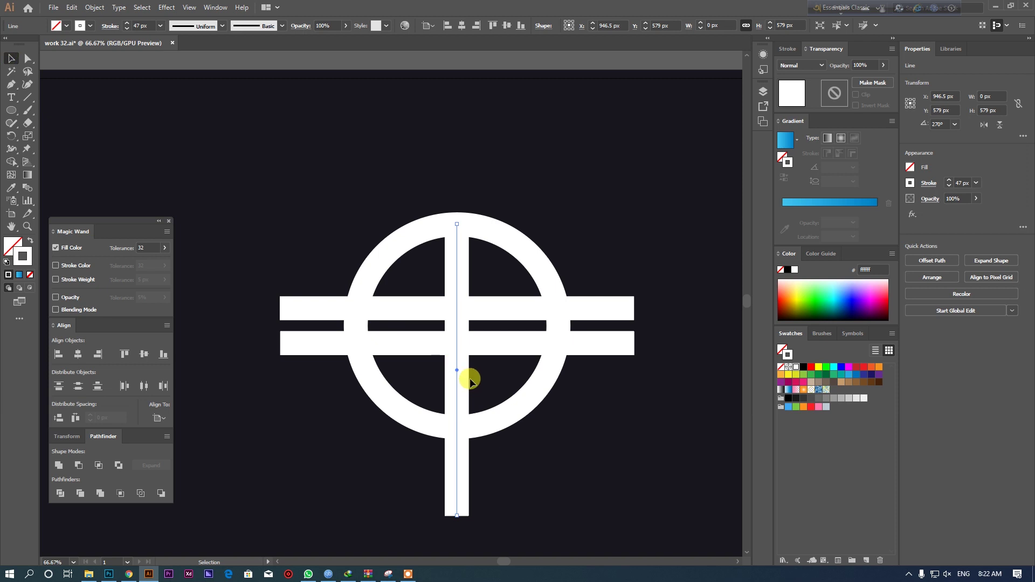
{"action": "left_click_drag", "start_coordinate": [455, 350], "coordinate": [455, 330]}
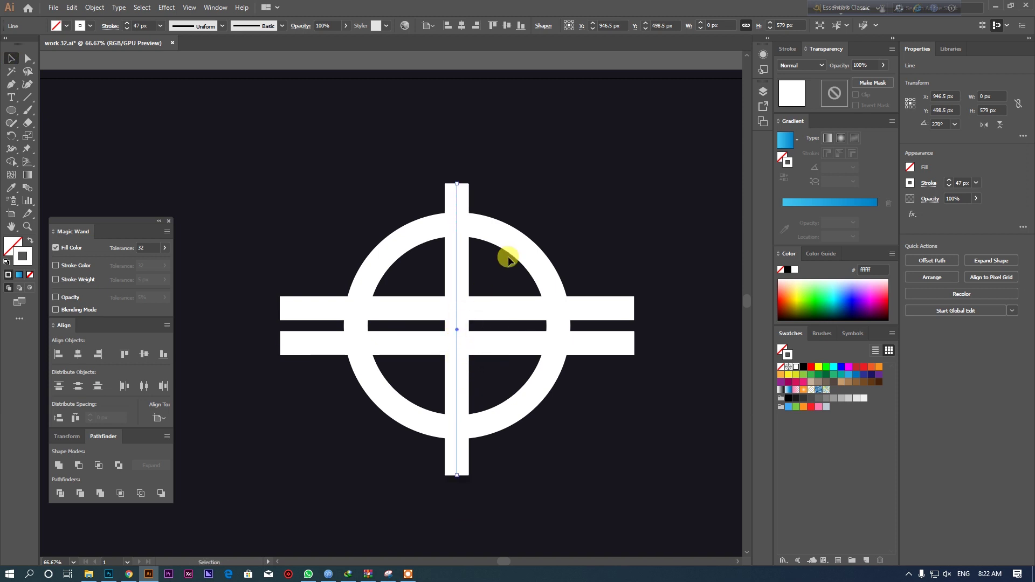
Shift the vertical bar slightly right of the ring's centre.
{"action": "left_click", "coordinate": [516, 192]}
{"action": "left_click_drag", "start_coordinate": [492, 205], "coordinate": [447, 207]}
{"action": "left_click_drag", "start_coordinate": [411, 299], "coordinate": [426, 295]}
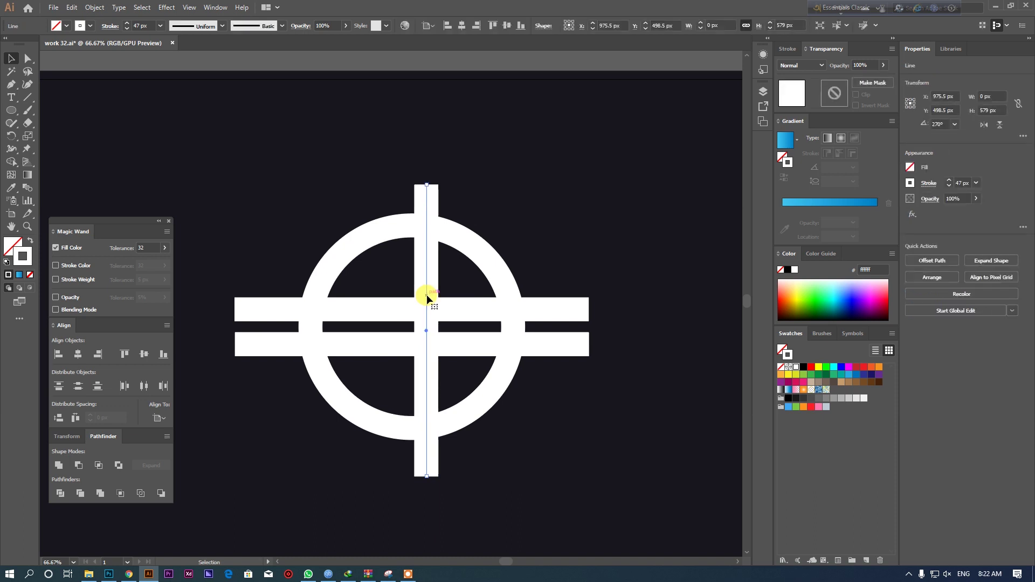
{"action": "key", "text": "ctrl+z"}
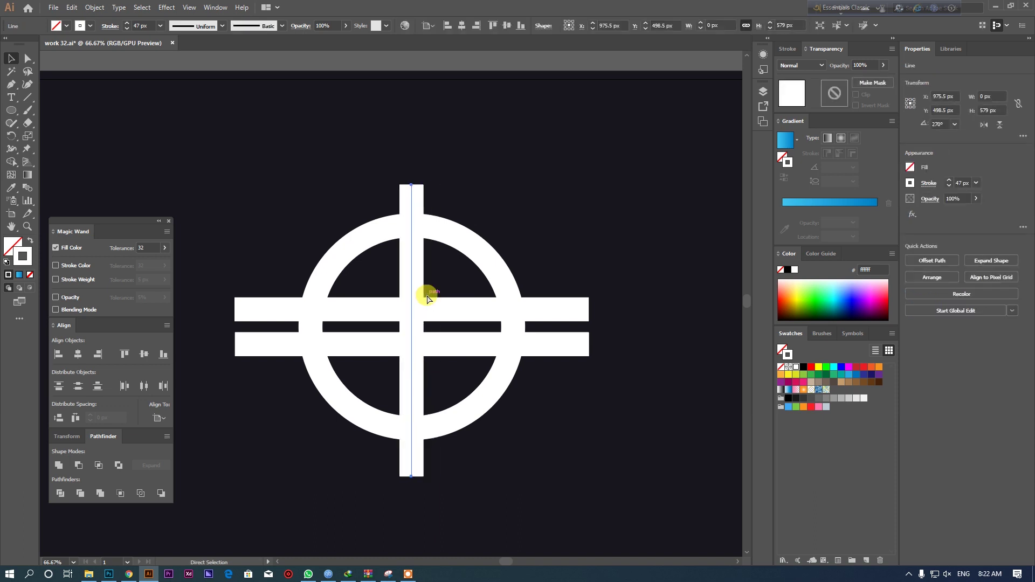
{"action": "left_click_drag", "start_coordinate": [412, 296], "coordinate": [425, 300]}
{"action": "left_click_drag", "start_coordinate": [328, 180], "coordinate": [586, 460]}
Expand the ring and bars' fill and stroke into shapes.
{"action": "left_click", "coordinate": [94, 7]}
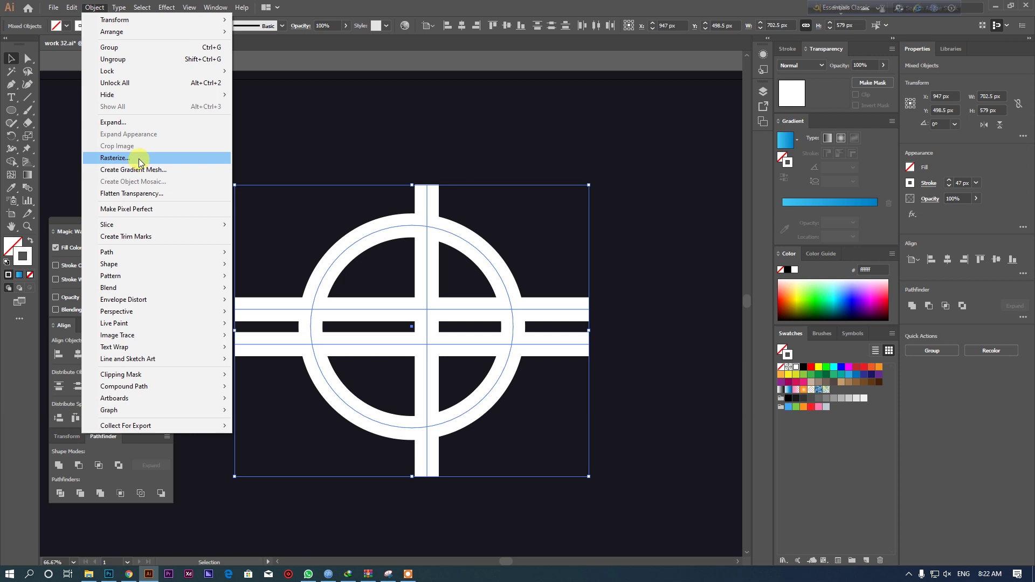
{"action": "left_click", "coordinate": [138, 122]}
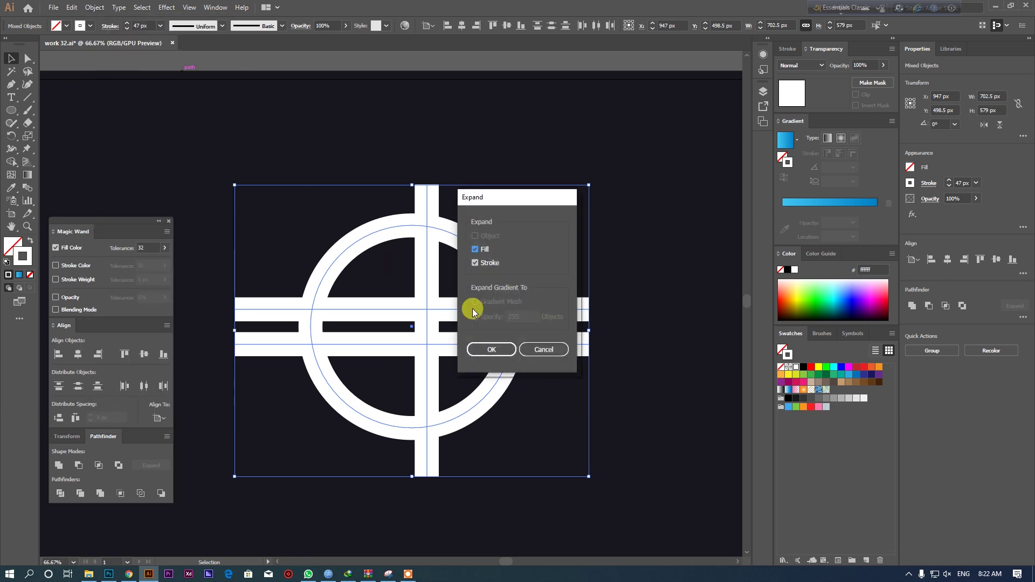
{"action": "left_click", "coordinate": [490, 348]}
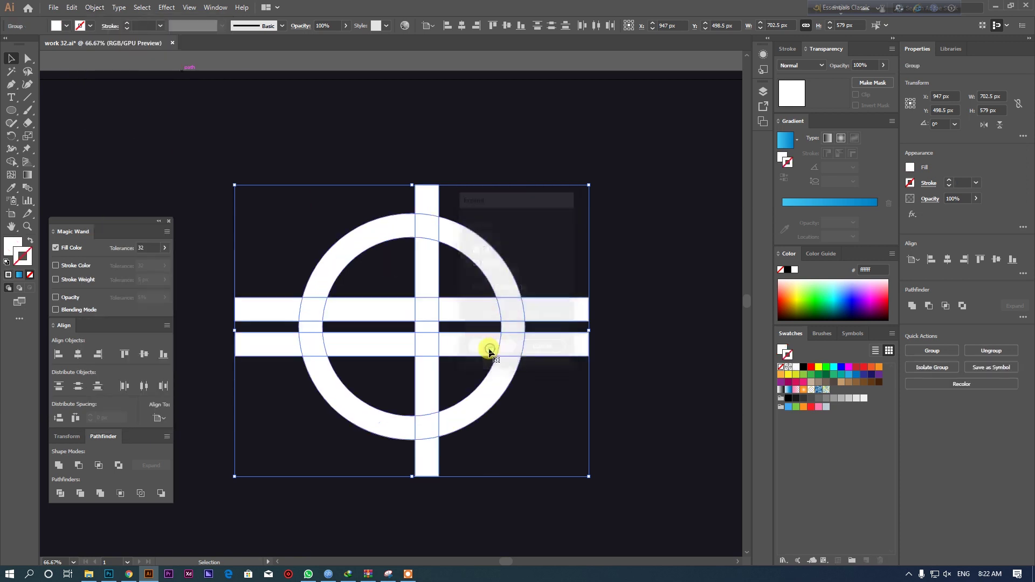
Delete the six bar stubs sticking out beyond the ring with Shape Builder.
{"action": "left_click", "coordinate": [11, 162]}
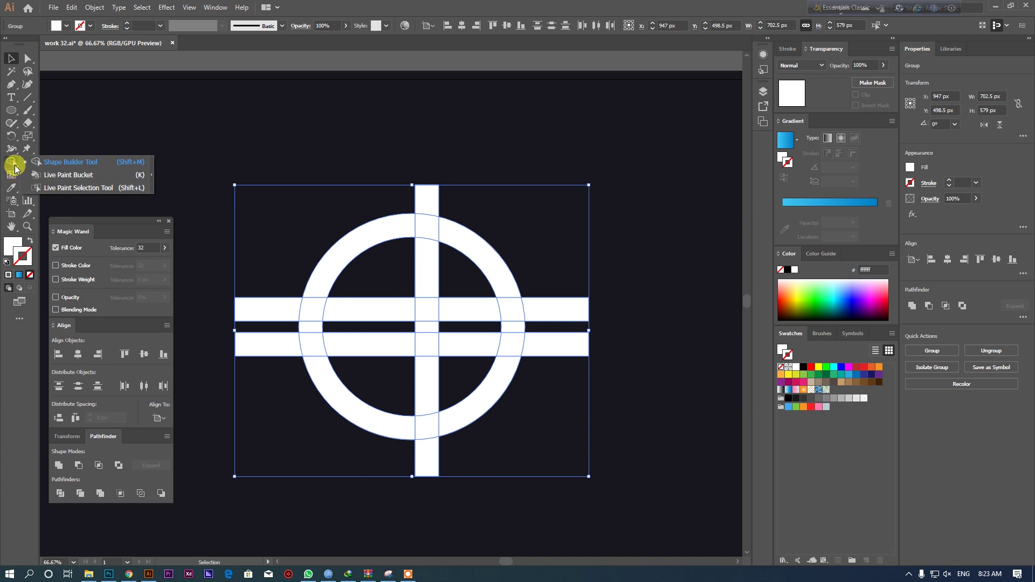
{"action": "left_click", "coordinate": [97, 163]}
{"action": "left_click", "coordinate": [267, 341], "text": "alt"}
{"action": "left_click", "coordinate": [275, 310], "text": "alt"}
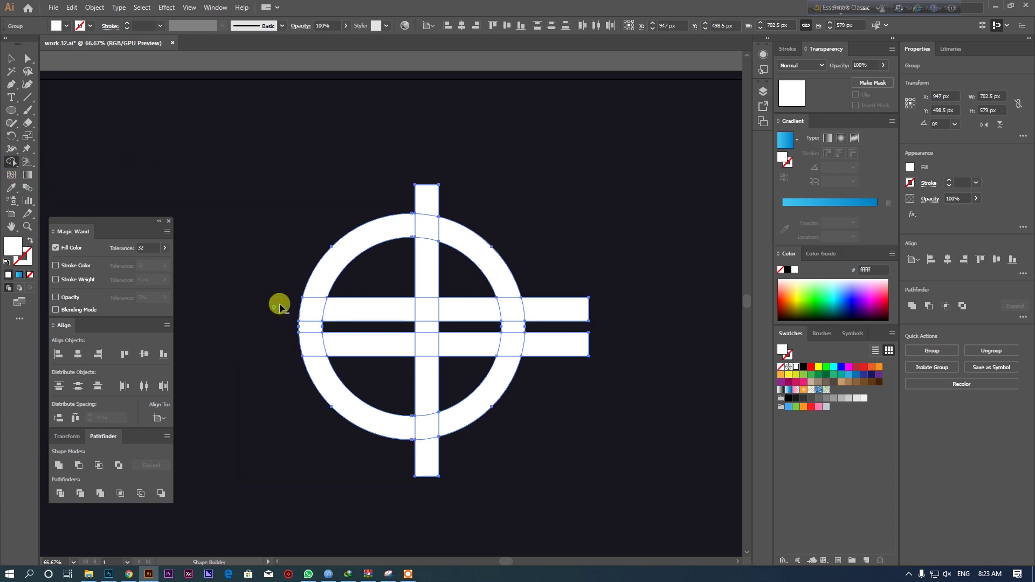
{"action": "left_click", "coordinate": [424, 201], "text": "alt"}
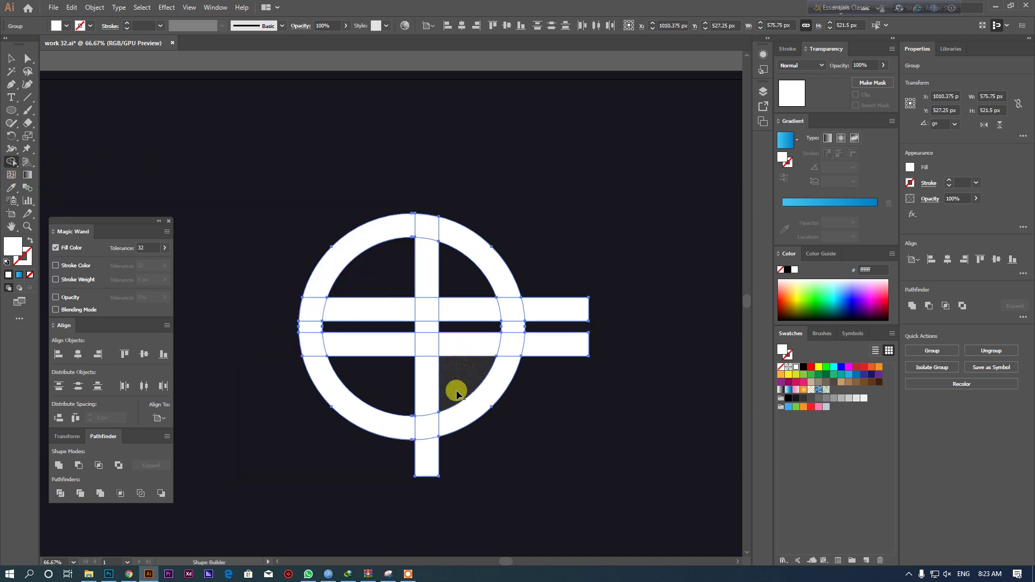
{"action": "left_click", "coordinate": [431, 459], "text": "alt"}
{"action": "left_click", "coordinate": [538, 343], "text": "alt"}
{"action": "left_click", "coordinate": [547, 308], "text": "alt"}
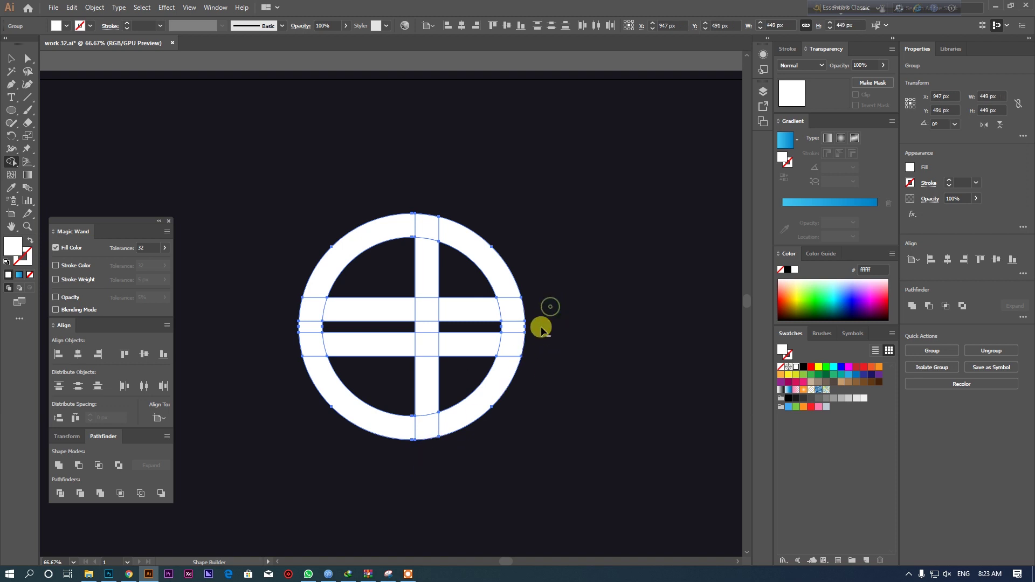
Remove the right ring piece, centre square, left inner bar segments and lower vertical bar.
{"action": "left_click", "coordinate": [516, 326], "text": "alt"}
{"action": "left_click", "coordinate": [426, 327], "text": "alt"}
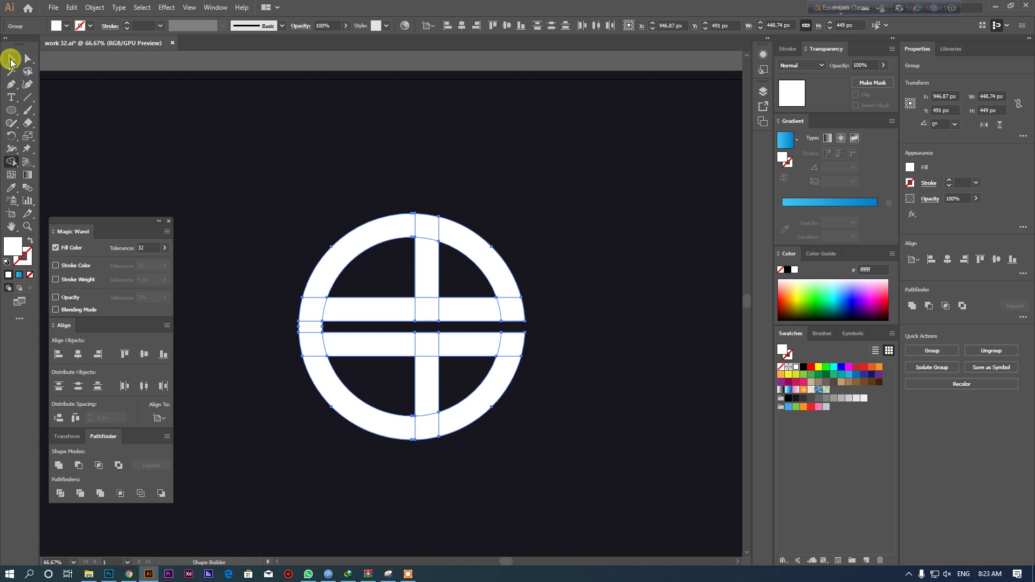
{"action": "left_click", "coordinate": [379, 310], "text": "alt"}
{"action": "left_click", "coordinate": [377, 345], "text": "alt"}
{"action": "left_click", "coordinate": [427, 388], "text": "alt"}
Delete the ring's top-right segment to open the G shape.
{"action": "left_click", "coordinate": [11, 58]}
{"action": "left_click", "coordinate": [423, 167]}
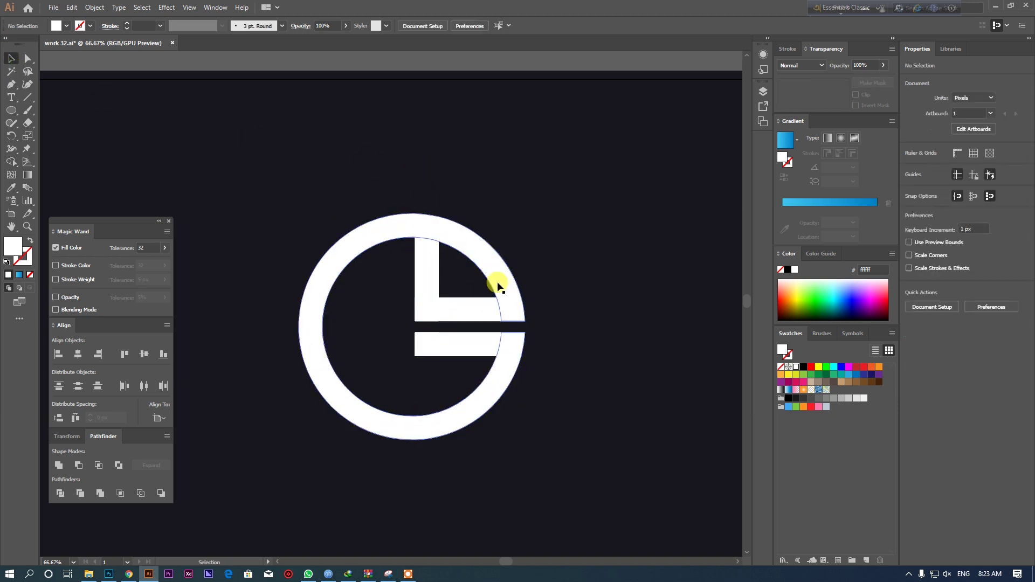
{"action": "left_click_drag", "start_coordinate": [288, 165], "coordinate": [571, 491]}
{"action": "key", "text": "ctrl+1"}
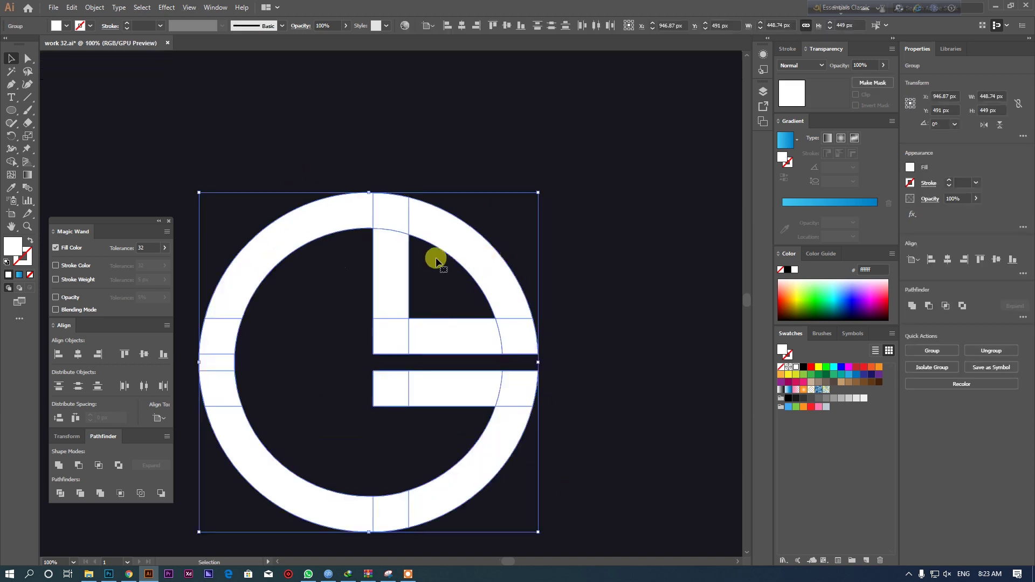
{"action": "left_click", "coordinate": [11, 161]}
{"action": "left_click", "coordinate": [469, 265], "text": "alt"}
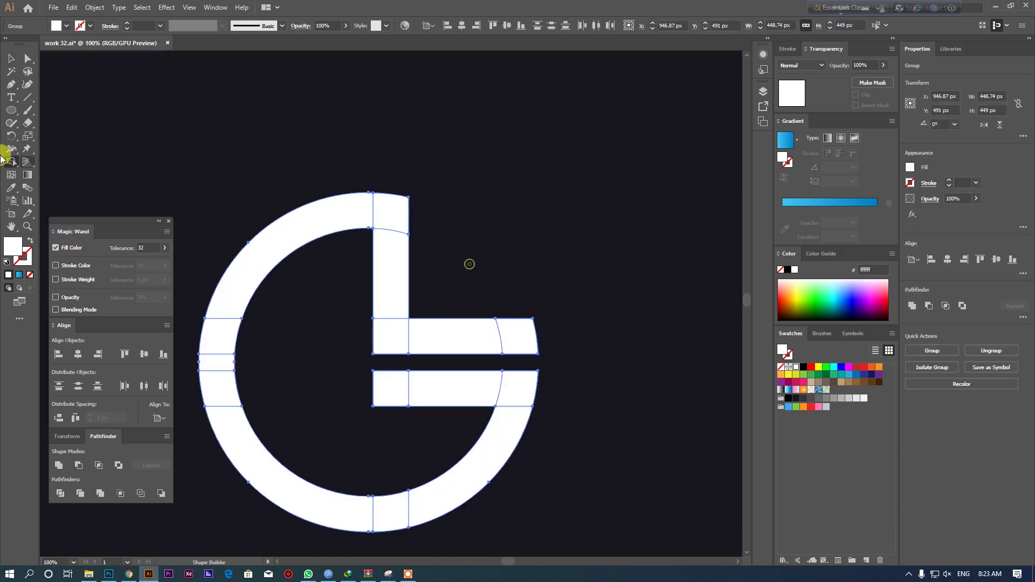
{"action": "left_click", "coordinate": [11, 58]}
{"action": "left_click", "coordinate": [305, 124]}
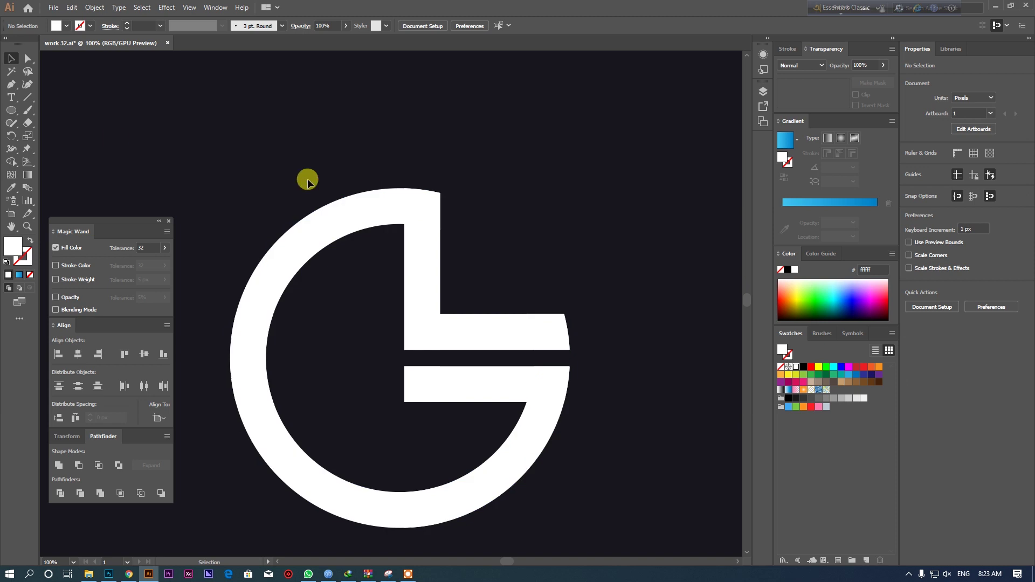
Draw a small rectangle at the ring's top and rotate it about 90°.
{"action": "left_click_drag", "start_coordinate": [11, 110], "coordinate": [44, 109]}
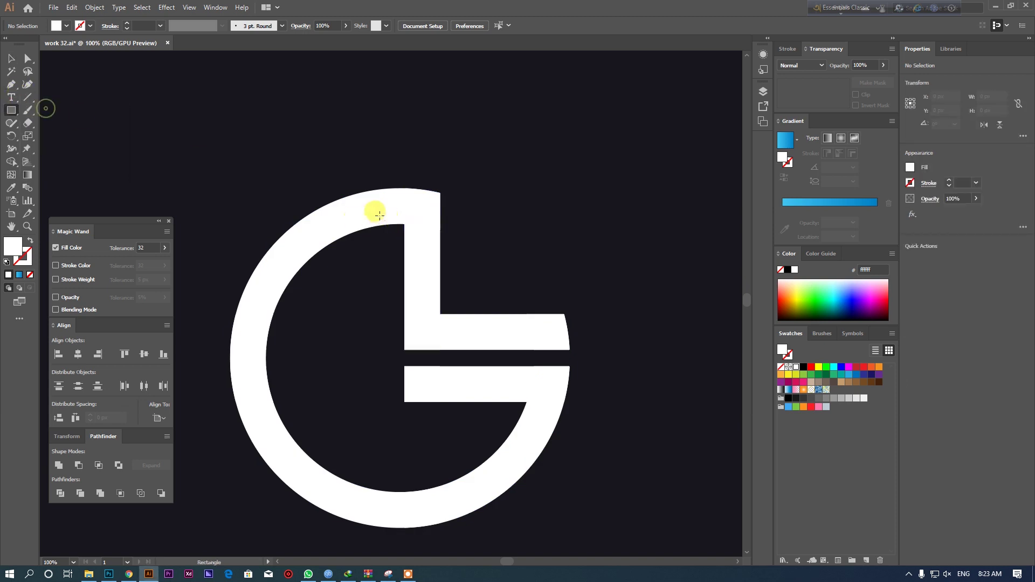
{"action": "left_click_drag", "start_coordinate": [385, 188], "coordinate": [404, 401]}
{"action": "key", "text": "ctrl+z"}
{"action": "key", "text": "ctrl+equal"}
{"action": "key", "text": "ctrl+equal"}
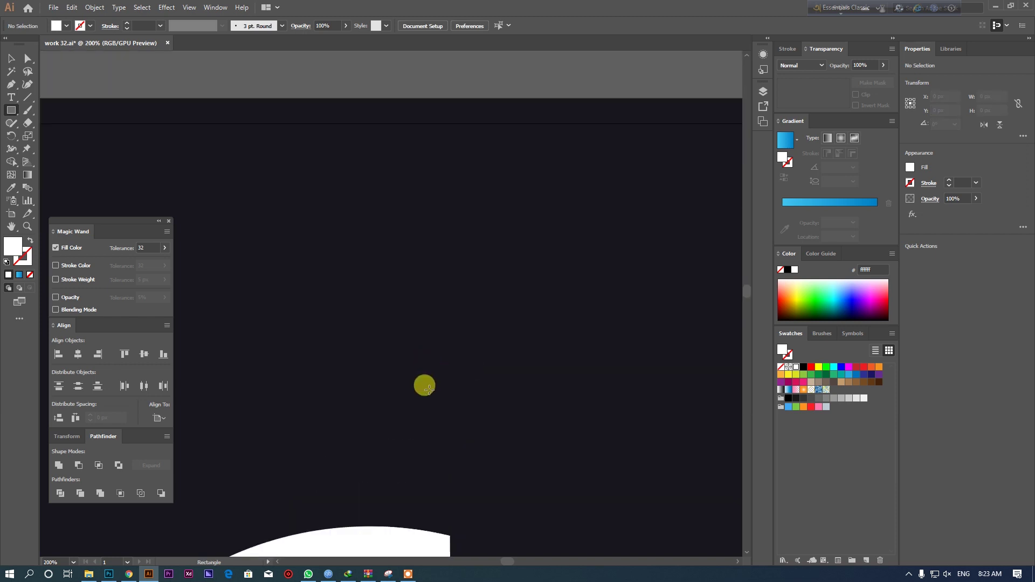
{"action": "left_click_drag", "start_coordinate": [434, 473], "coordinate": [437, 96]}
{"action": "scroll", "coordinate": [467, 151], "scroll_direction": "down", "scroll_amount": 5}
{"action": "key", "text": "ctrl+equal"}
{"action": "key", "text": "ctrl+equal"}
{"action": "left_click_drag", "start_coordinate": [466, 295], "coordinate": [549, 359]}
{"action": "key", "text": "ctrl+minus"}
{"action": "key", "text": "ctrl+minus"}
{"action": "key", "text": "ctrl+minus"}
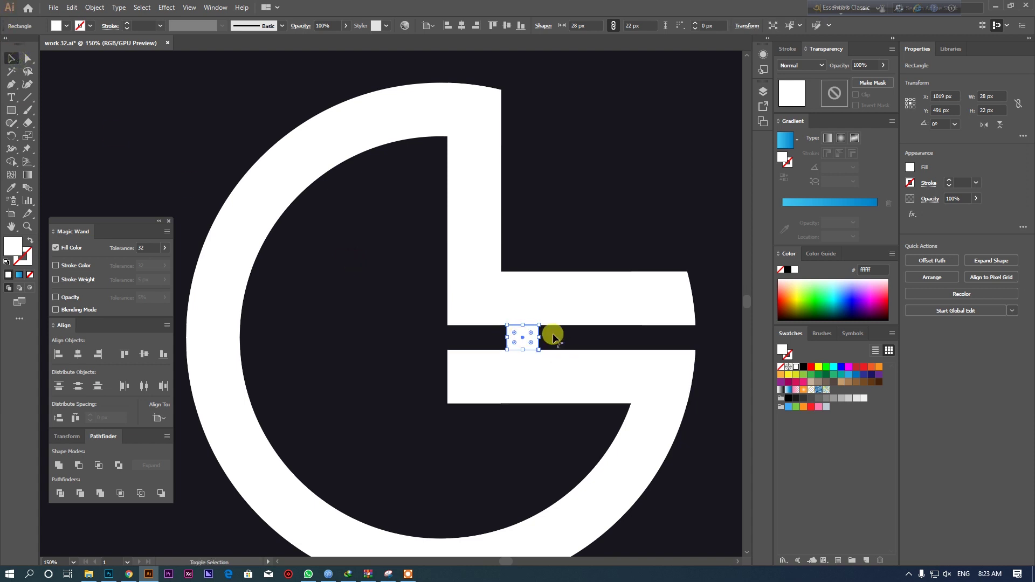
{"action": "left_click_drag", "start_coordinate": [540, 322], "coordinate": [437, 142]}
{"action": "left_click_drag", "start_coordinate": [444, 102], "coordinate": [418, 145]}
Delete the small rectangle region with Shape Builder, cutting a gap at the ring's top.
{"action": "left_click", "coordinate": [379, 212], "text": "shift"}
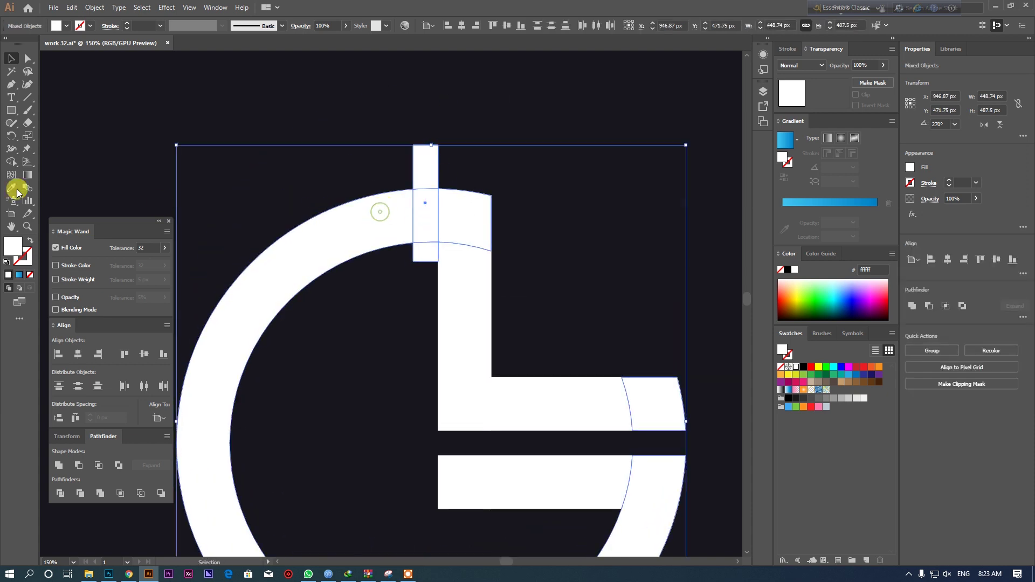
{"action": "left_click", "coordinate": [11, 160]}
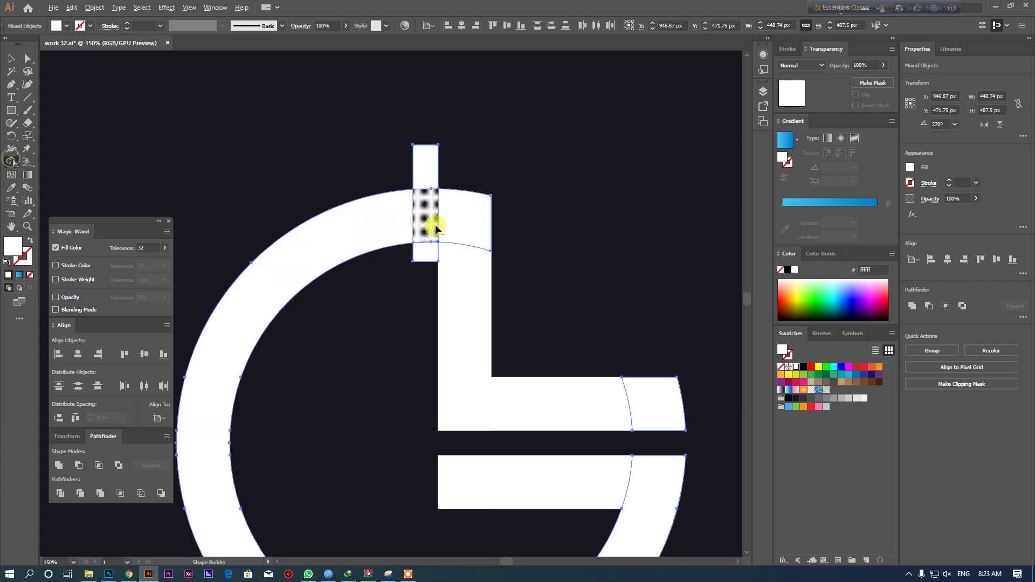
{"action": "left_click_drag", "start_coordinate": [425, 162], "coordinate": [425, 255]}
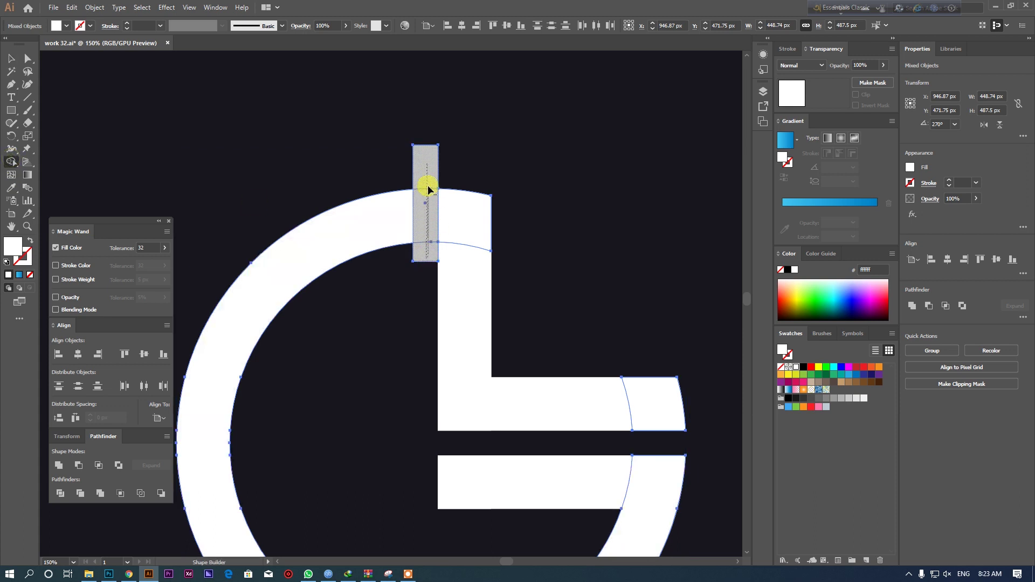
{"action": "left_click_drag", "start_coordinate": [428, 219], "coordinate": [429, 221]}
{"action": "left_click", "coordinate": [11, 59]}
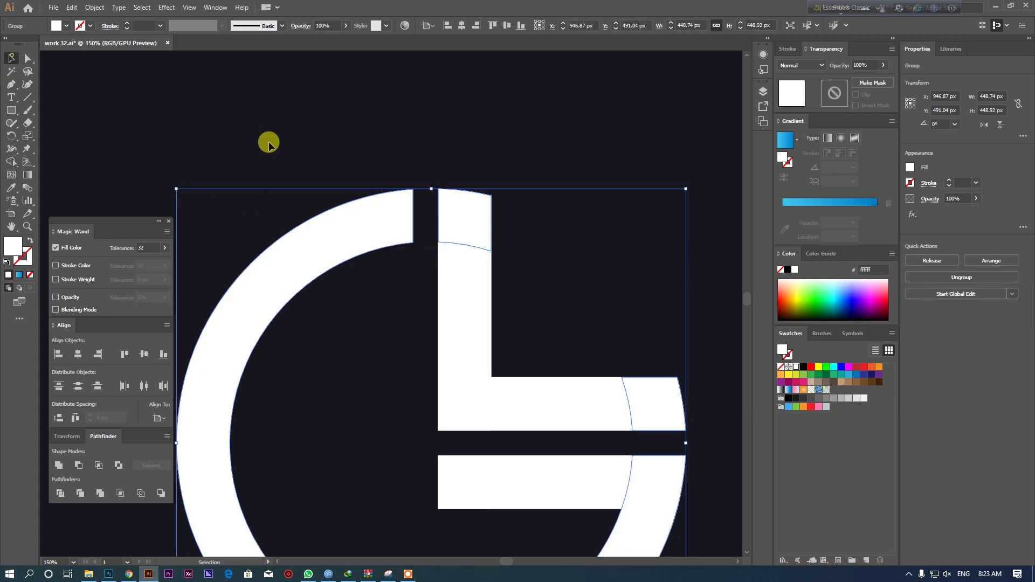
{"action": "scroll", "coordinate": [511, 233], "scroll_direction": "down", "scroll_amount": 4}
{"action": "scroll", "coordinate": [555, 260], "scroll_direction": "up", "scroll_amount": 1}
{"action": "left_click", "coordinate": [370, 207]}
{"action": "left_click", "coordinate": [499, 307]}
{"action": "scroll", "coordinate": [499, 307], "scroll_direction": "up", "scroll_amount": 1}
Give the logo the blue gradient, angled from top-right to lower-left.
{"action": "left_click", "coordinate": [11, 188]}
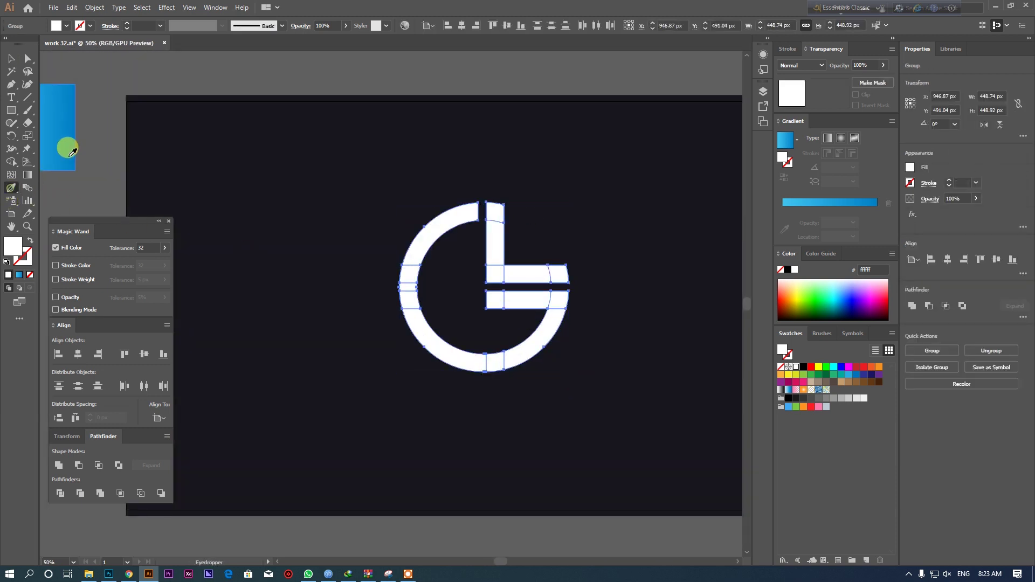
{"action": "left_click", "coordinate": [67, 134]}
{"action": "left_click", "coordinate": [10, 58]}
{"action": "left_click", "coordinate": [27, 175]}
{"action": "left_click_drag", "start_coordinate": [541, 225], "coordinate": [439, 338]}
Scale the whole logo group down proportionally about its centre.
{"action": "left_click", "coordinate": [11, 58]}
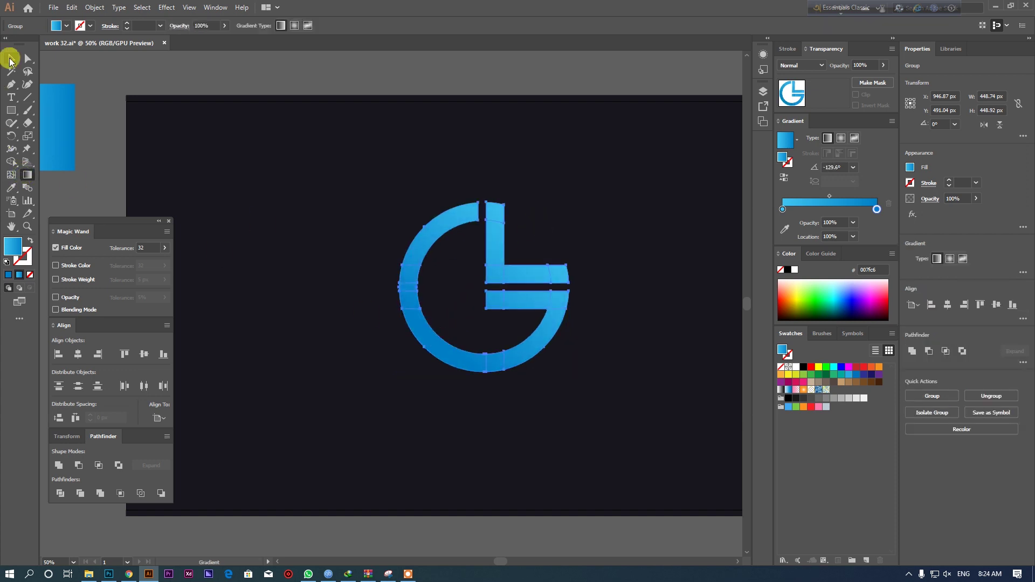
{"action": "left_click_drag", "start_coordinate": [372, 187], "coordinate": [536, 343]}
{"action": "key", "text": "ctrl+shift+a"}
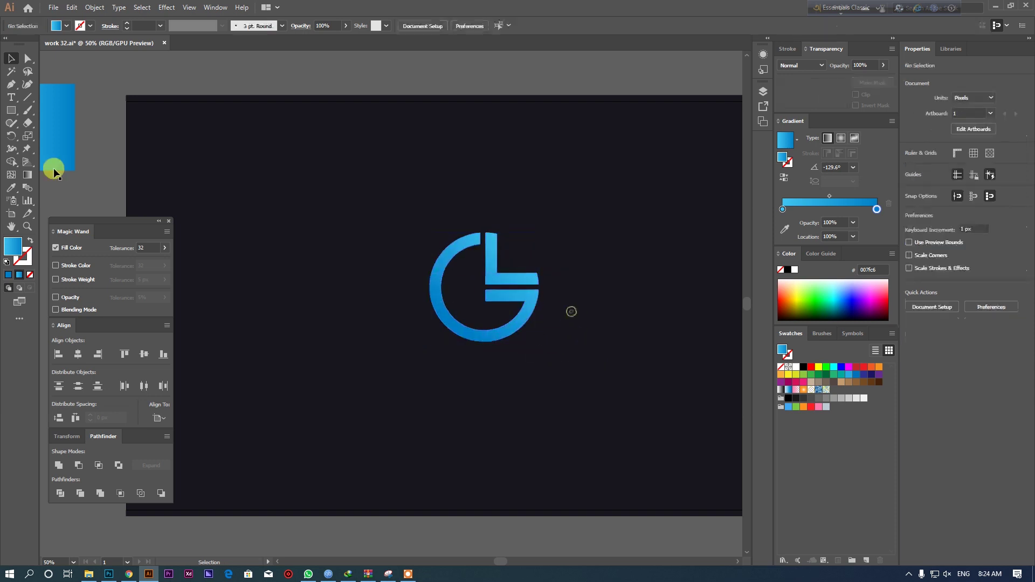
Type 'YOUR BRAND' at 110 px below the logo.
{"action": "left_click", "coordinate": [416, 420]}
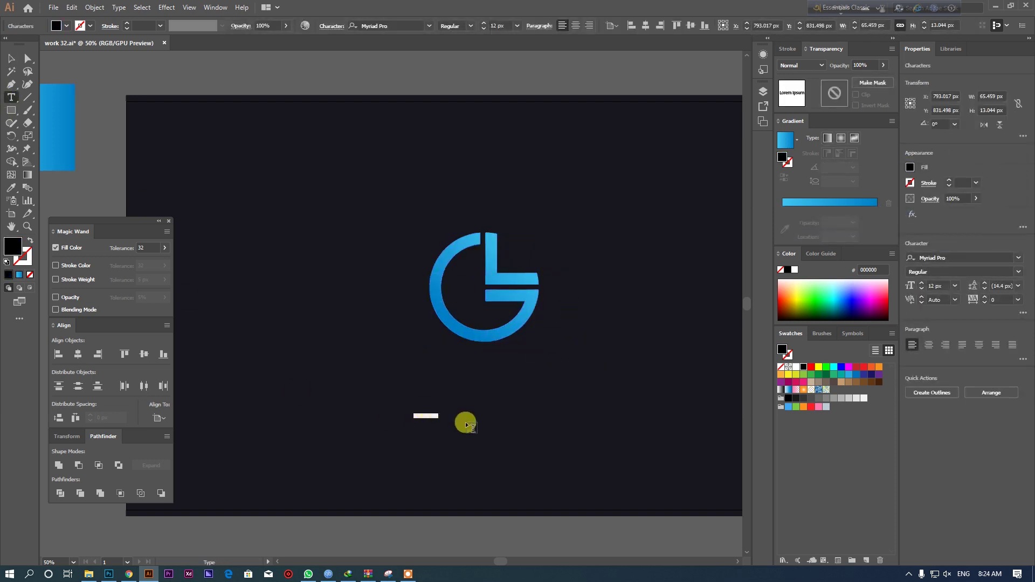
{"action": "type", "text": "110"}
{"action": "key", "text": "Return"}
{"action": "left_click", "coordinate": [473, 412]}
{"action": "key", "text": "ctrl+a"}
{"action": "key", "text": "BackSpace"}
{"action": "type", "text": "YOU"}
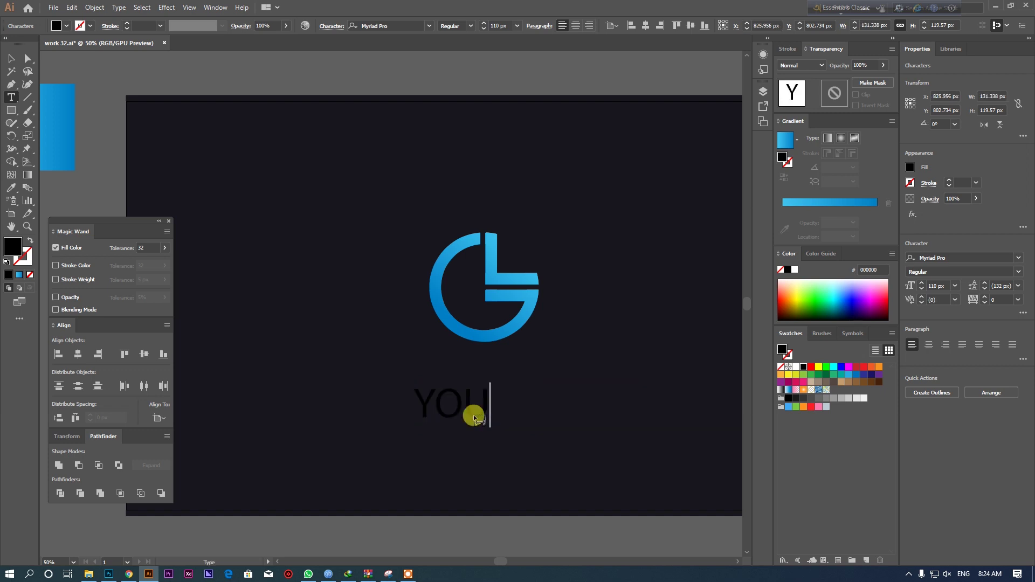
{"action": "type", "text": "R BRAND"}
{"action": "key", "text": "BackSpace"}
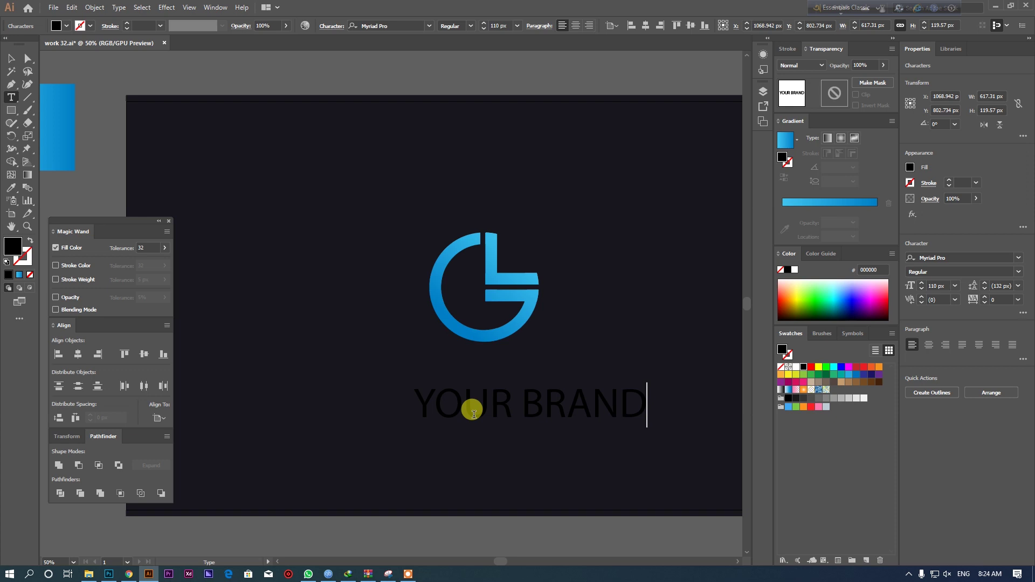
Set YOUR BRAND in the Prototype font, scale it down, and fill it white.
{"action": "key", "text": "ctrl+a"}
{"action": "left_click", "coordinate": [399, 25]}
{"action": "type", "text": "pro"}
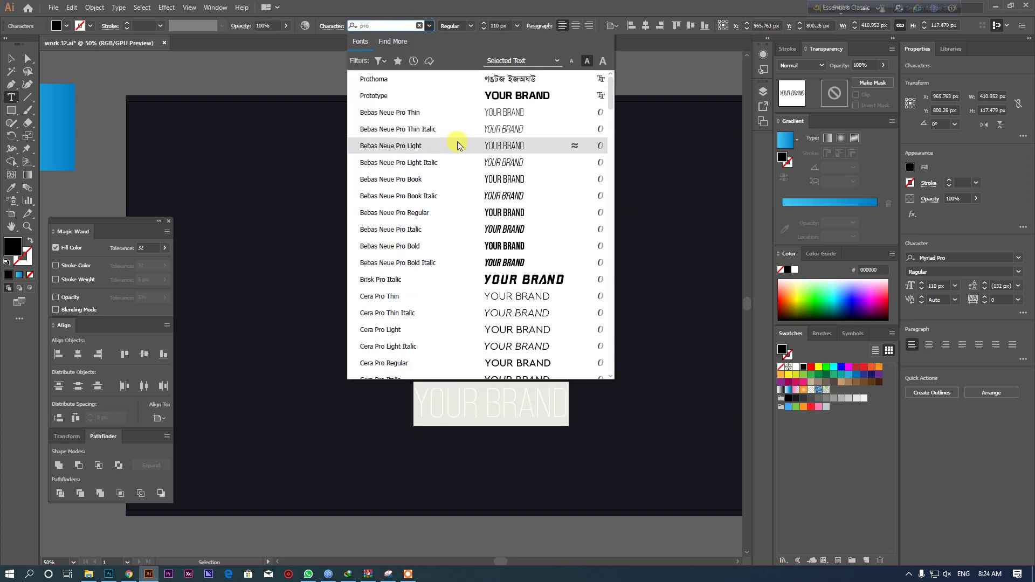
{"action": "left_click", "coordinate": [453, 95]}
{"action": "left_click", "coordinate": [10, 59]}
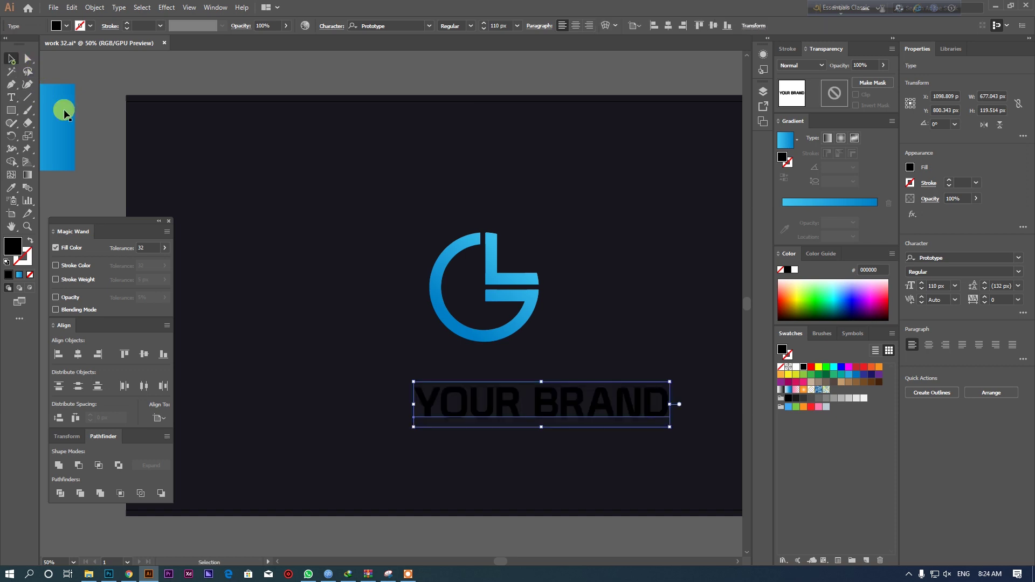
{"action": "left_click_drag", "start_coordinate": [668, 425], "coordinate": [545, 387]}
{"action": "double_click", "coordinate": [8, 244]}
{"action": "left_click_drag", "start_coordinate": [380, 289], "coordinate": [370, 210]}
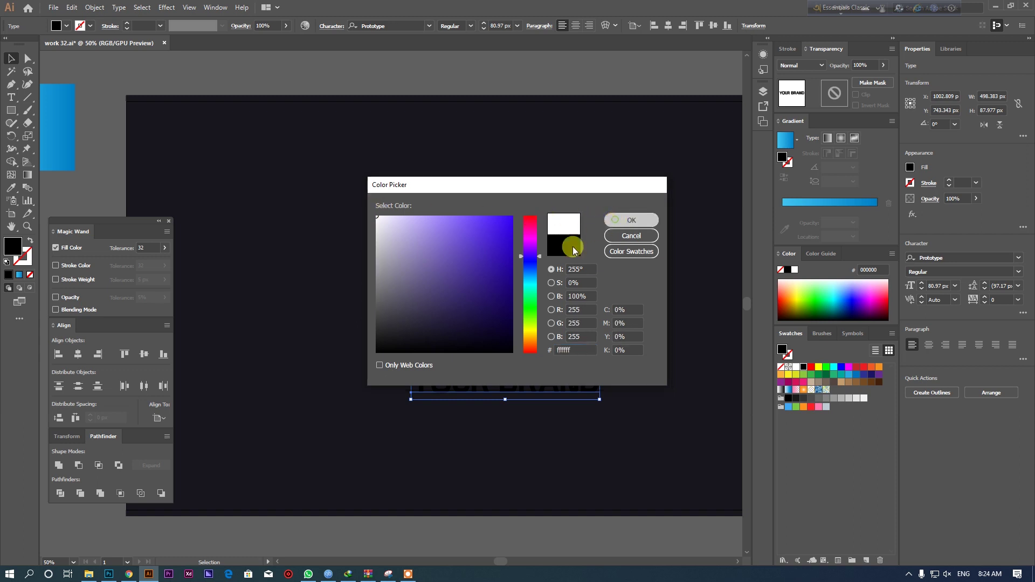
{"action": "left_click", "coordinate": [612, 221]}
Centre YOUR BRAND horizontally under the G mark and nudge it up closer.
{"action": "left_click", "coordinate": [386, 226]}
{"action": "left_click", "coordinate": [488, 305]}
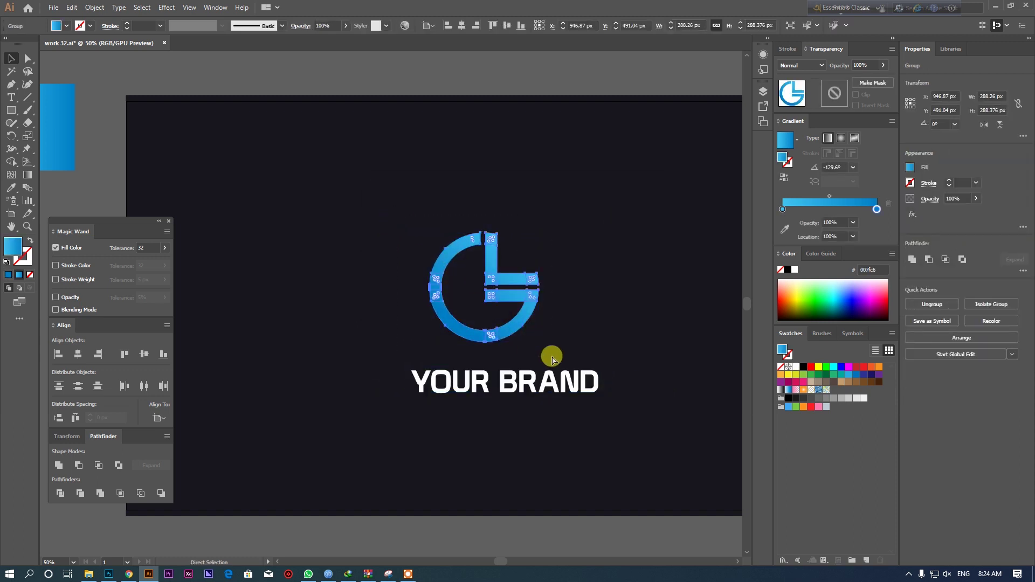
{"action": "left_click", "coordinate": [539, 381], "text": "shift"}
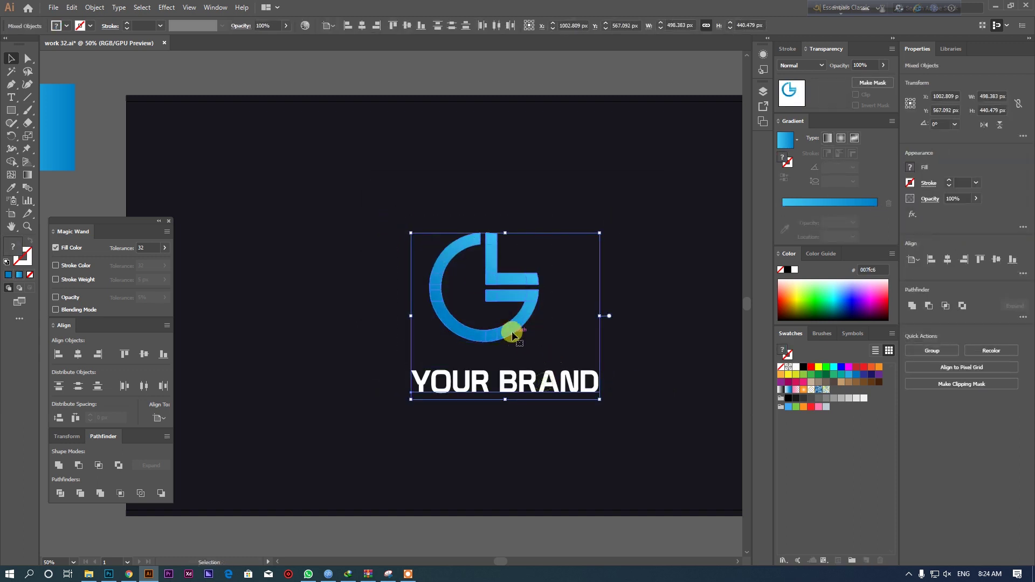
{"action": "left_click", "coordinate": [361, 25]}
{"action": "left_click", "coordinate": [555, 318]}
{"action": "left_click_drag", "start_coordinate": [532, 381], "coordinate": [532, 370]}
Type 'YOUR SLOGAN HERE' on a new line below the wordmark.
{"action": "left_click", "coordinate": [522, 410]}
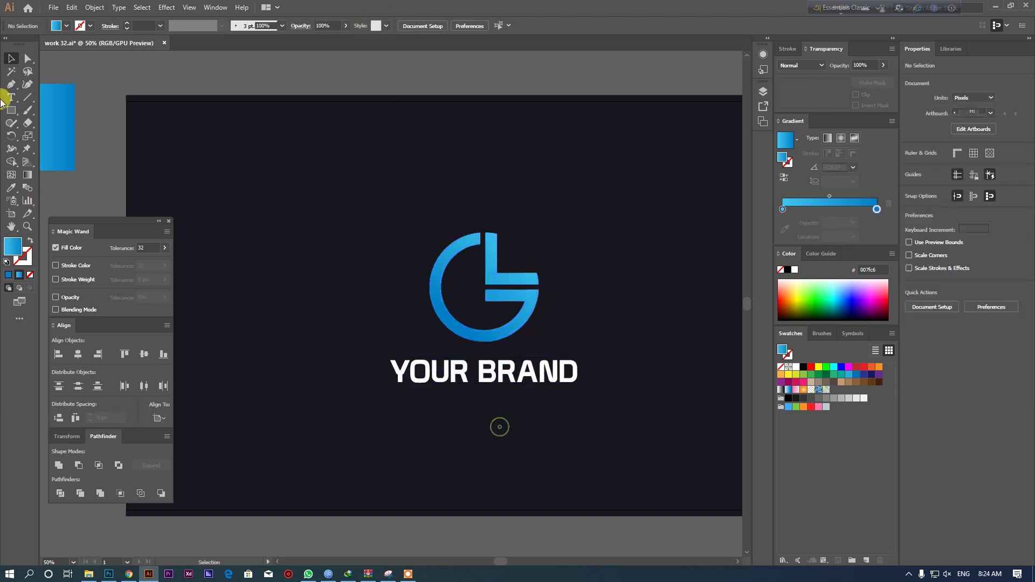
{"action": "left_click", "coordinate": [11, 97]}
{"action": "left_click", "coordinate": [462, 466]}
{"action": "type", "text": "YORU"}
{"action": "key", "text": "BackSpace"}
{"action": "key", "text": "BackSpace"}
{"action": "type", "text": "UR SLLO"}
{"action": "key", "text": "BackSpace"}
{"action": "key", "text": "BackSpace"}
{"action": "type", "text": "OGAM"}
{"action": "key", "text": "BackSpace"}
{"action": "type", "text": "N HERE"}
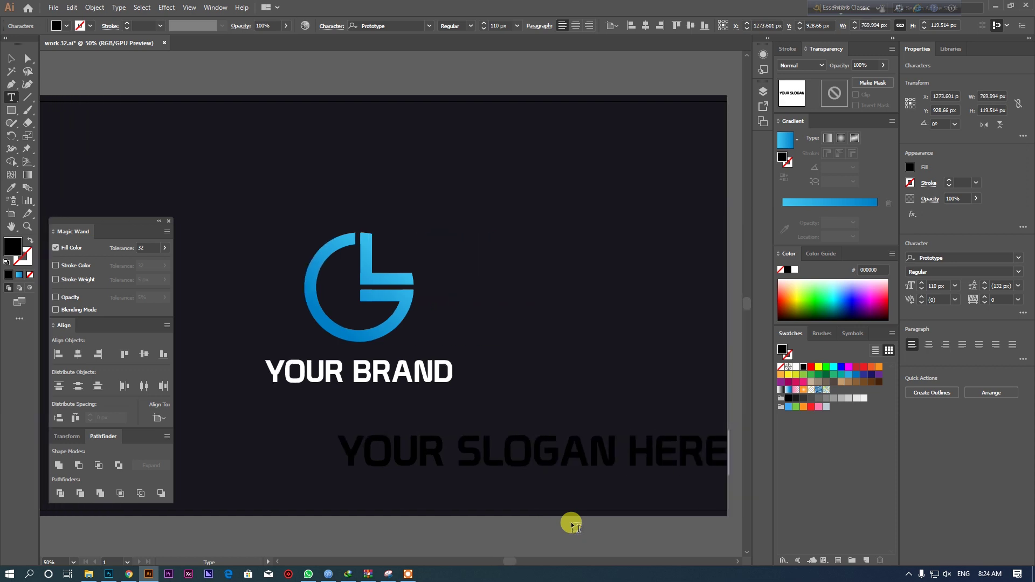
{"action": "key", "text": "Escape"}
Set the slogan to 30 px in Nexa Light.
{"action": "type", "text": "30"}
{"action": "key", "text": "Return"}
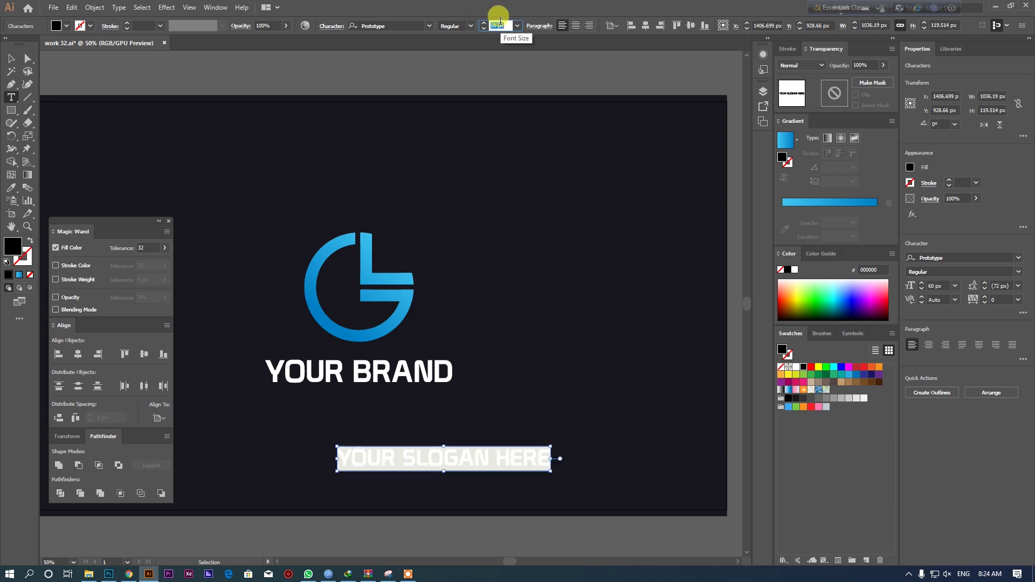
{"action": "left_click", "coordinate": [12, 59]}
{"action": "left_click", "coordinate": [391, 25]}
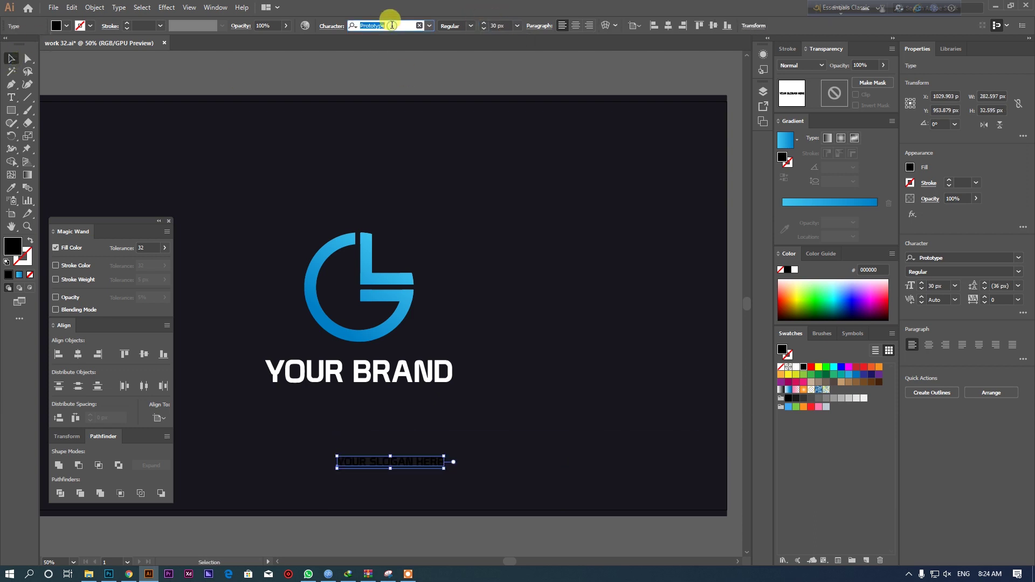
{"action": "type", "text": "nexa"}
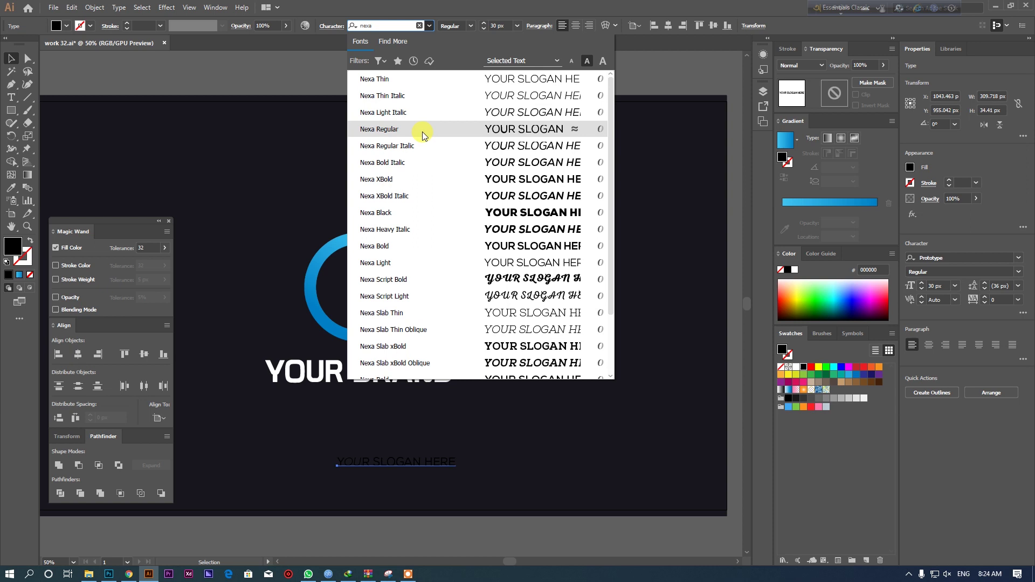
{"action": "scroll", "coordinate": [437, 215], "scroll_direction": "down", "scroll_amount": 3}
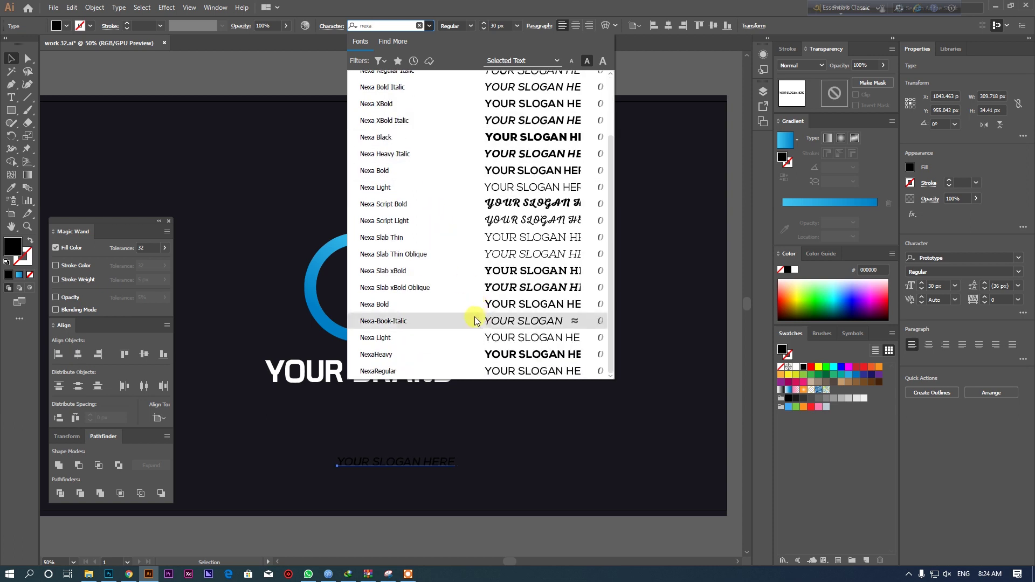
{"action": "left_click", "coordinate": [451, 339]}
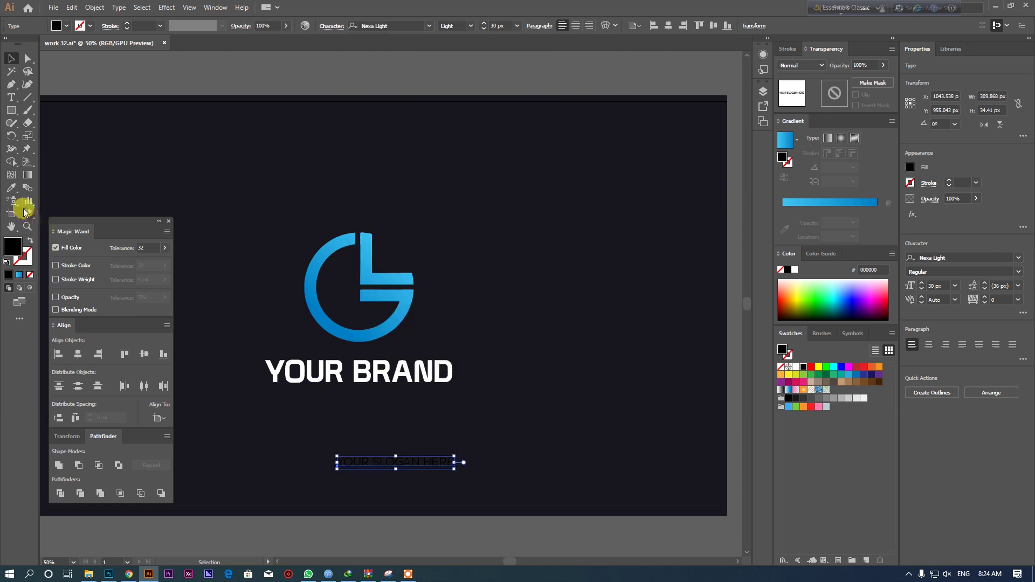
Make the slogan white by sampling YOUR BRAND's colour with the Eyedropper, keeping Nexa Light.
{"action": "left_click", "coordinate": [14, 191]}
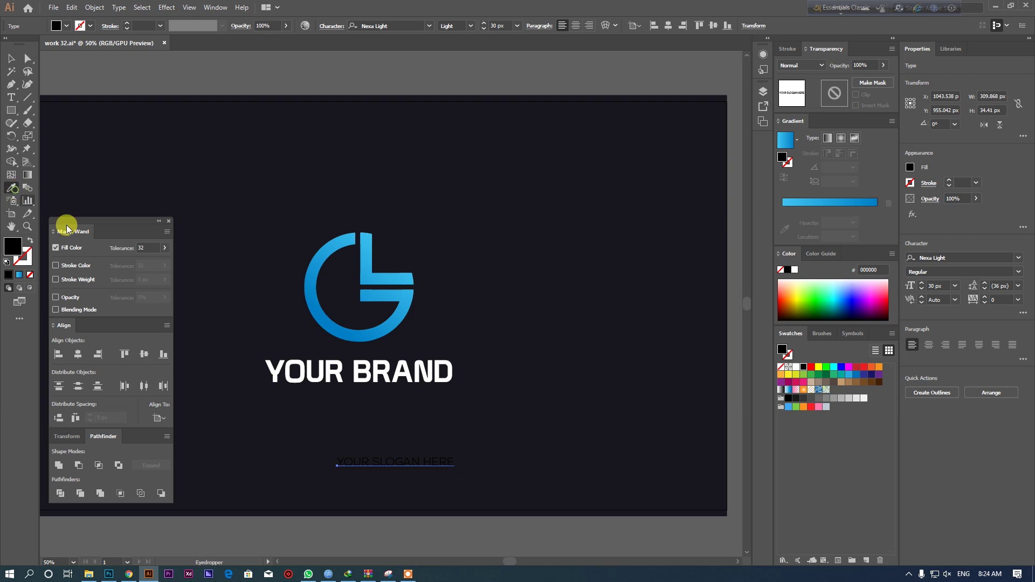
{"action": "left_click", "coordinate": [317, 371]}
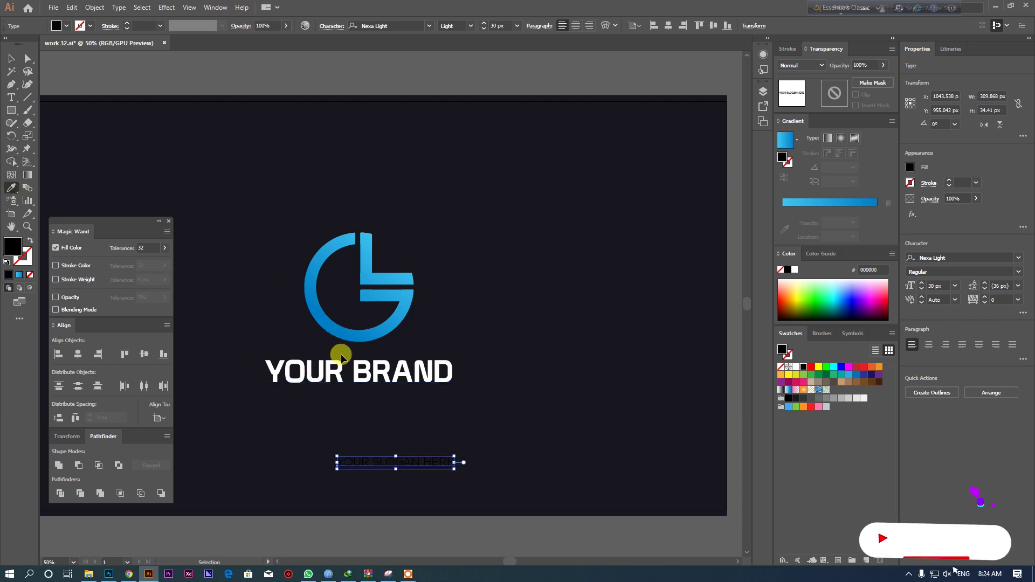
{"action": "left_click", "coordinate": [335, 365]}
{"action": "key", "text": "ctrl+z"}
{"action": "key", "text": "ctrl+z"}
{"action": "key", "text": "ctrl+z"}
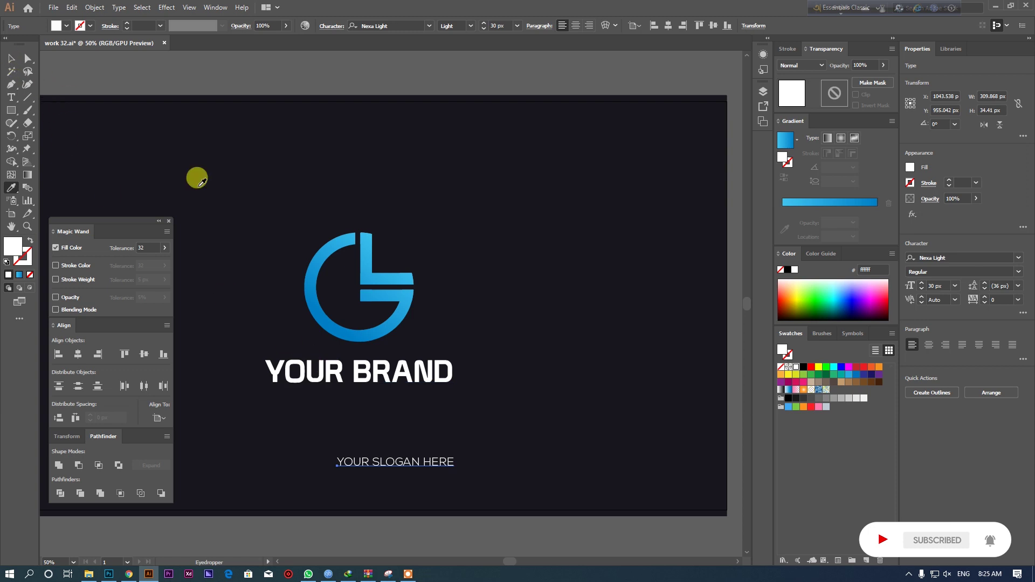
{"action": "key", "text": "ctrl+z"}
{"action": "left_click", "coordinate": [365, 368], "text": "shift"}
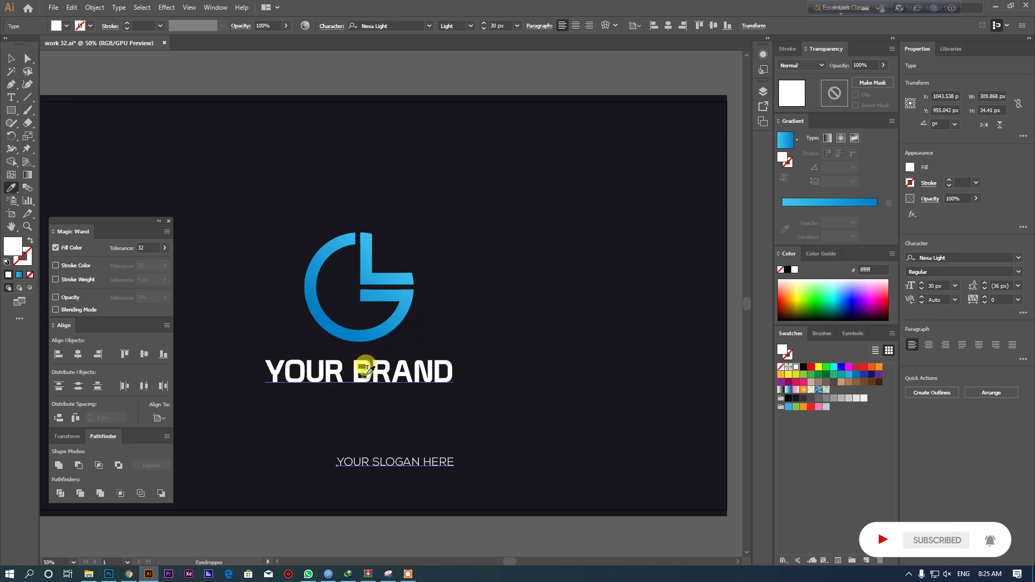
{"action": "left_click", "coordinate": [375, 368]}
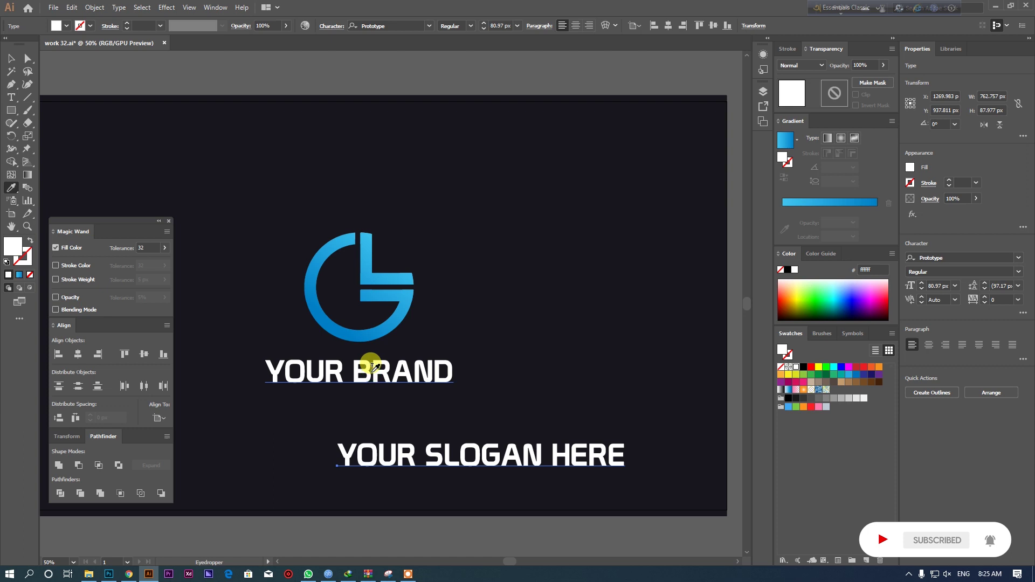
{"action": "key", "text": "ctrl+z"}
{"action": "key", "text": "ctrl+z"}
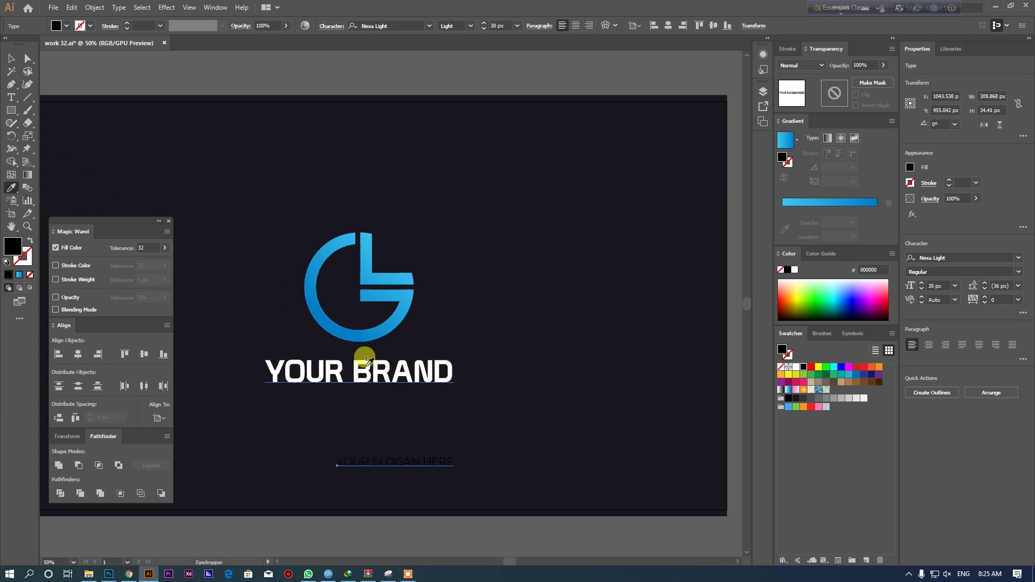
{"action": "left_click", "coordinate": [366, 362]}
{"action": "key", "text": "ctrl+z"}
{"action": "left_click", "coordinate": [366, 364], "text": "shift"}
Move the slogan up to sit just beneath YOUR BRAND.
{"action": "left_click", "coordinate": [9, 61]}
{"action": "left_click_drag", "start_coordinate": [417, 467], "coordinate": [376, 404]}
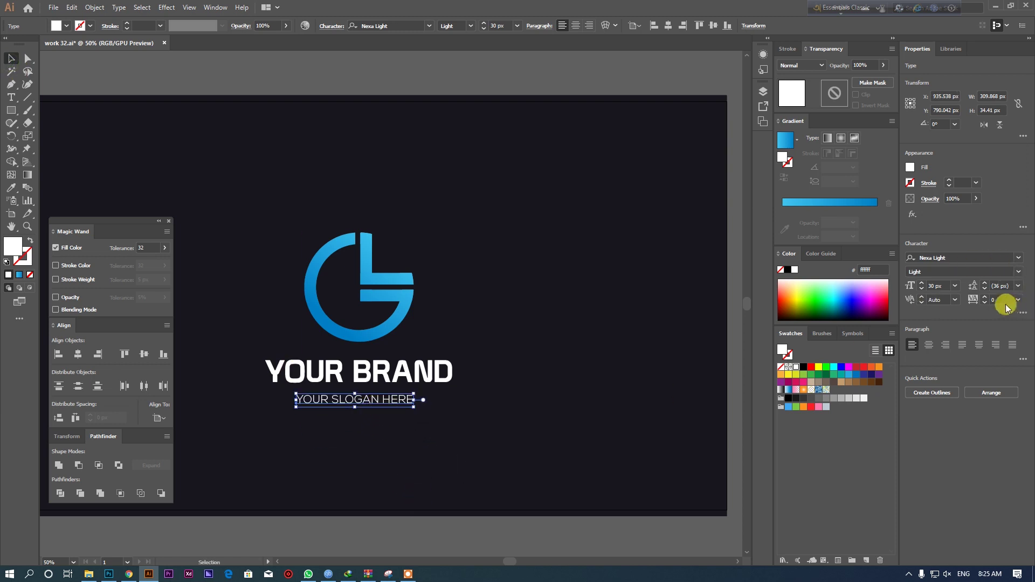
{"action": "scroll", "coordinate": [1005, 298], "scroll_direction": "up", "scroll_amount": 17}
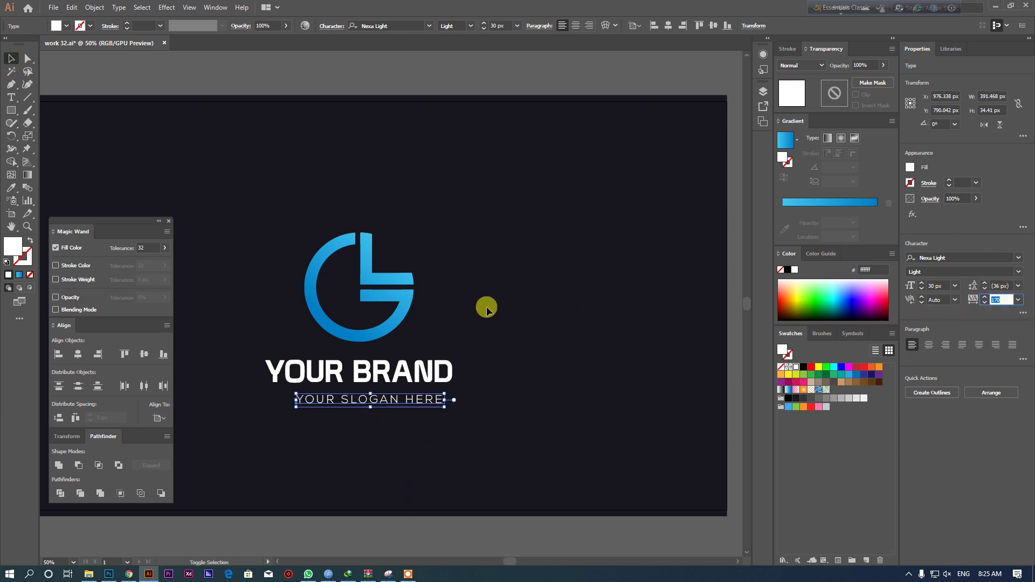